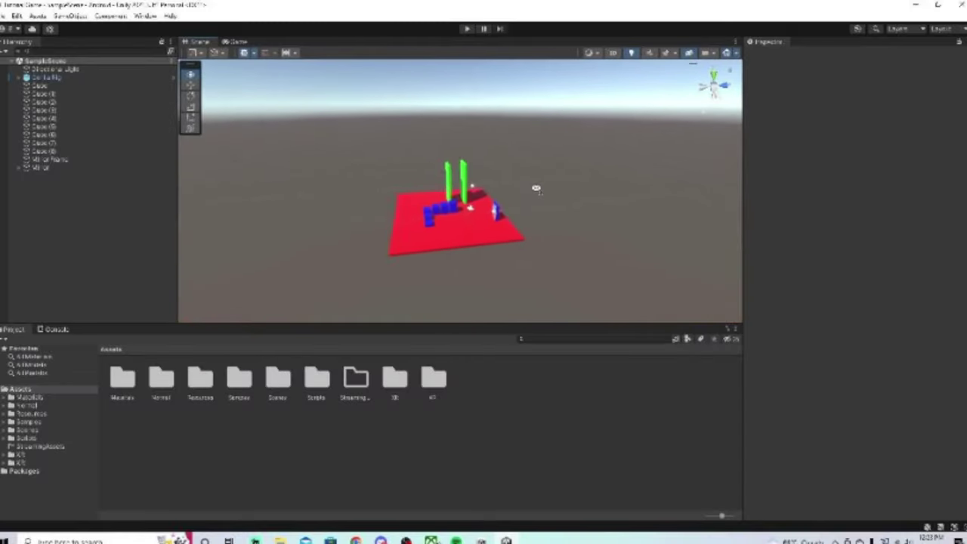
pyautogui.press('w')
pyautogui.moveTo(536, 188); pyautogui.dragTo(568, 192, button='right')
pyautogui.press('w')
pyautogui.scroll(-6, 631, 218)
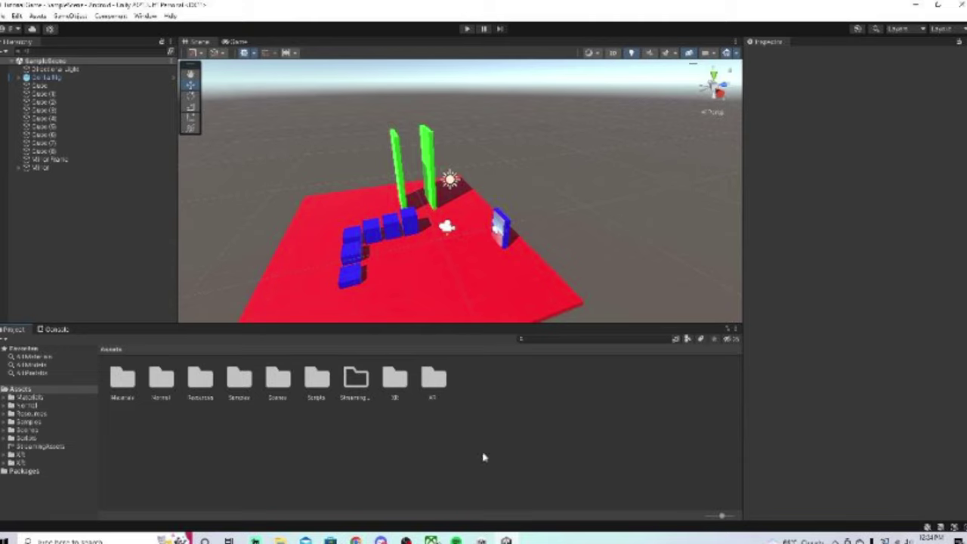
# Create a C# script named FastIKFabric in the Scripts folder.
pyautogui.doubleClick(317, 382)
pyautogui.rightClick(304, 404)
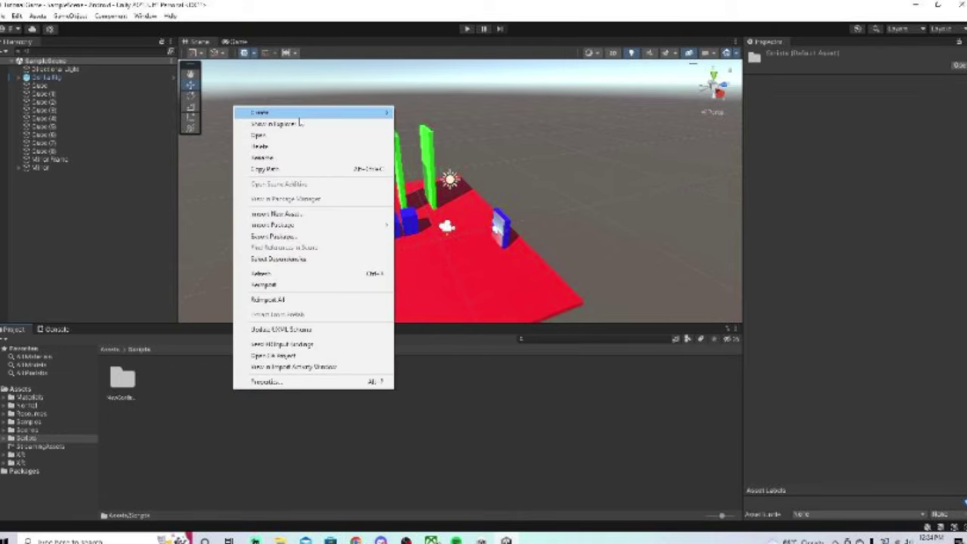
pyautogui.moveTo(300, 113)
pyautogui.click(443, 83)
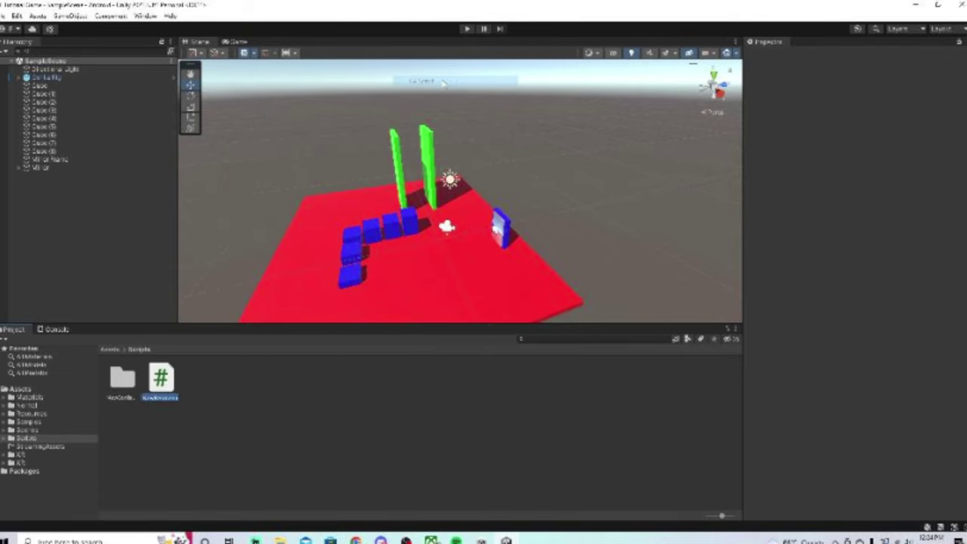
pyautogui.press('BackSpace')
pyautogui.write('FastIKFa')
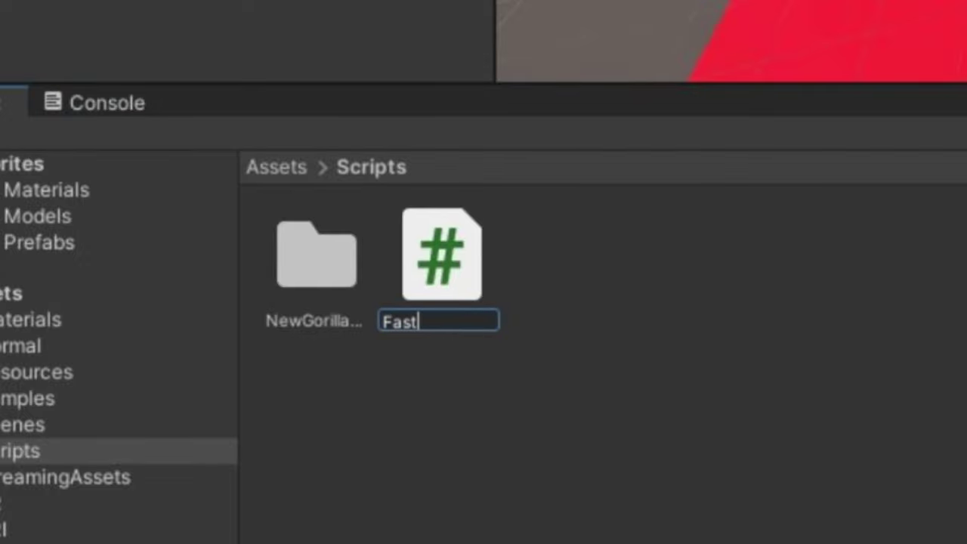
pyautogui.write('bric')
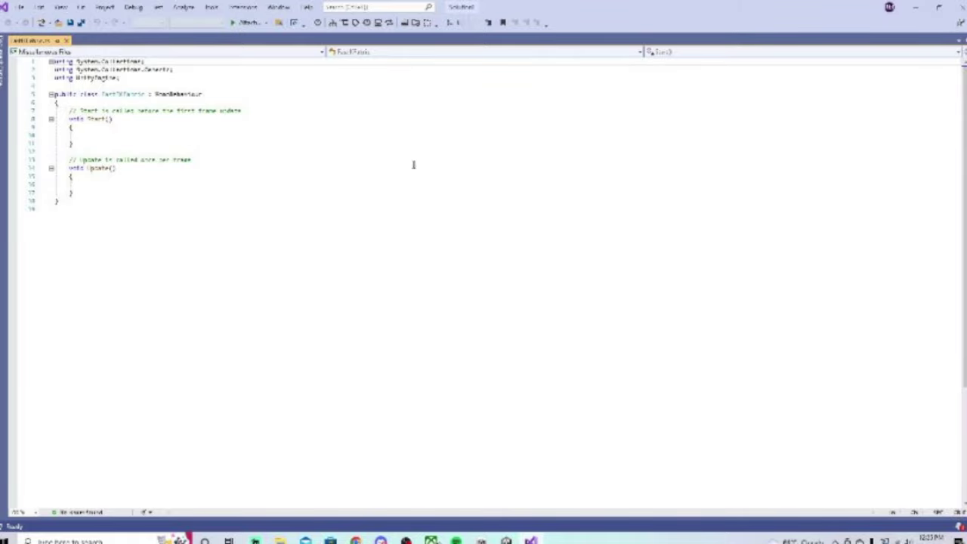
# Replace the template code in the FastIKFabric script with the complete inverse-kinematics code, save it and close the code editor.
pyautogui.click(270, 203)
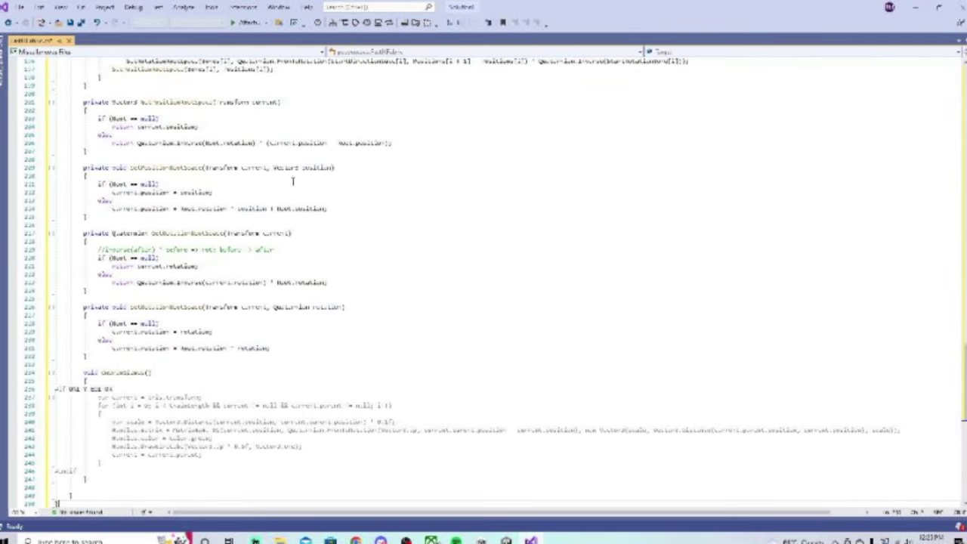
pyautogui.scroll(20, 292, 181)
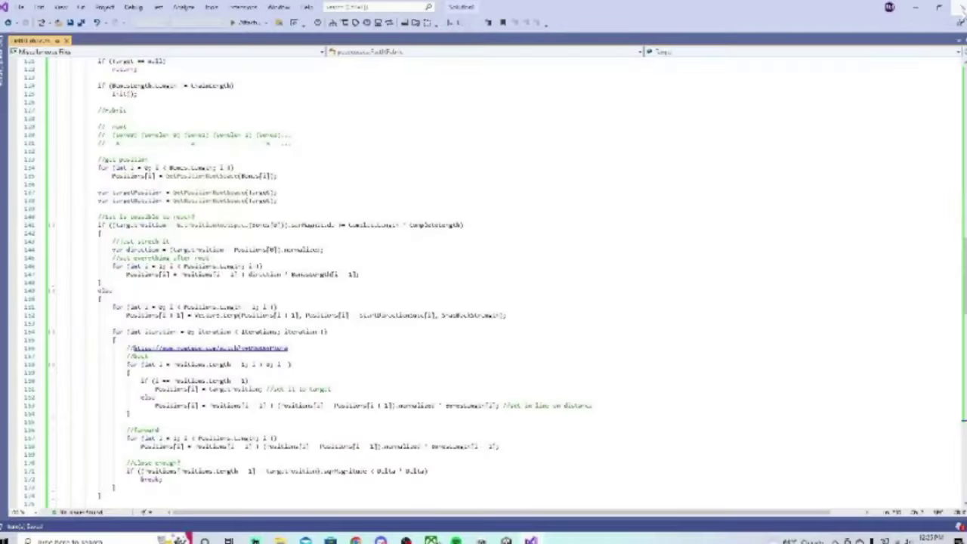
pyautogui.click(961, 8)
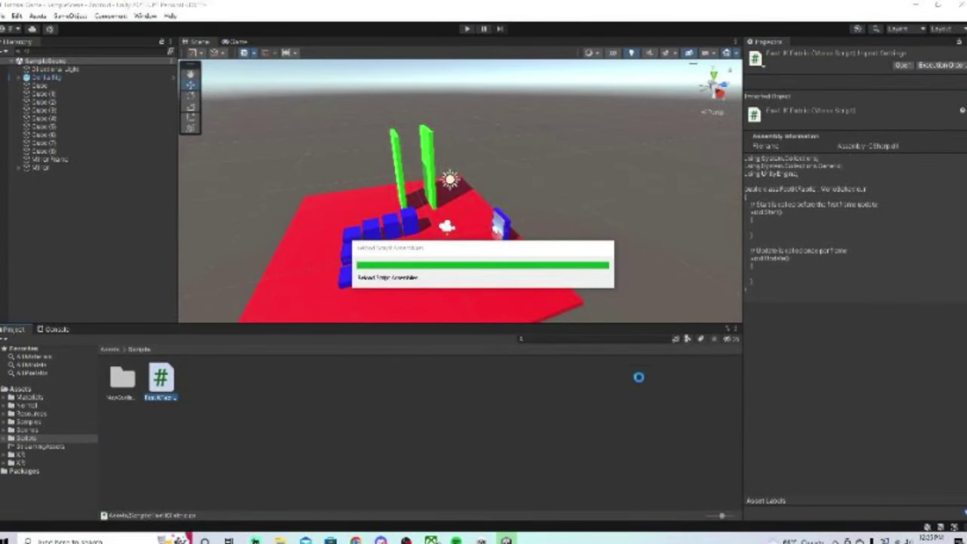
# Open the VR Player prefab assigned as local avatar prefab on the rig's Realtime + VR Player object.
pyautogui.click(503, 398)
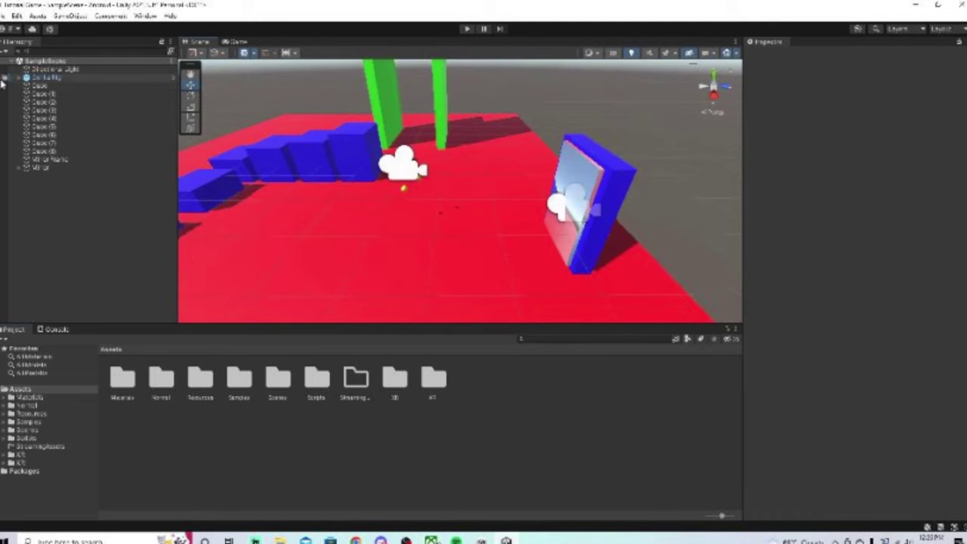
pyautogui.click(19, 78)
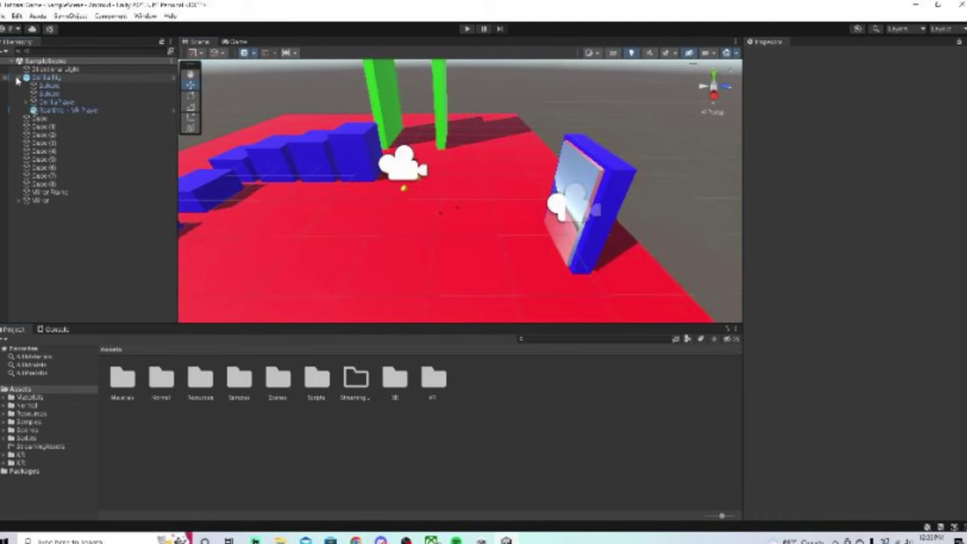
pyautogui.click(67, 111)
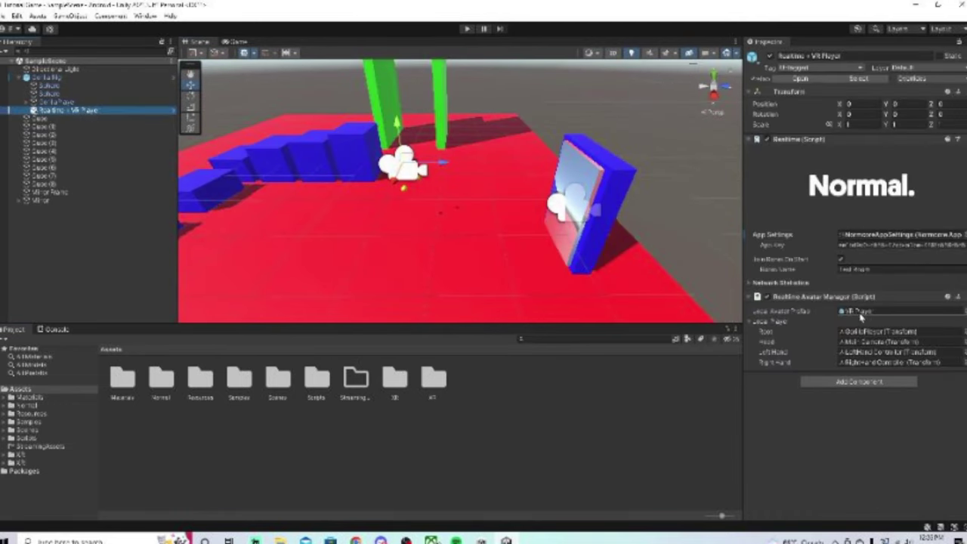
pyautogui.doubleClick(865, 314)
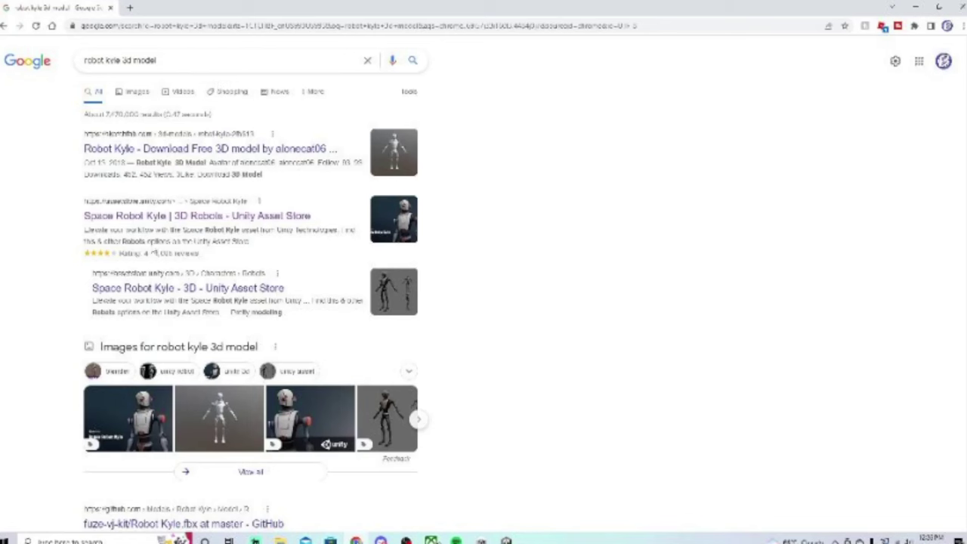
# In the browser, open the Unity Asset Store page for Space Robot Kyle, add it to My Assets and open it in Unity.
pyautogui.click(194, 217)
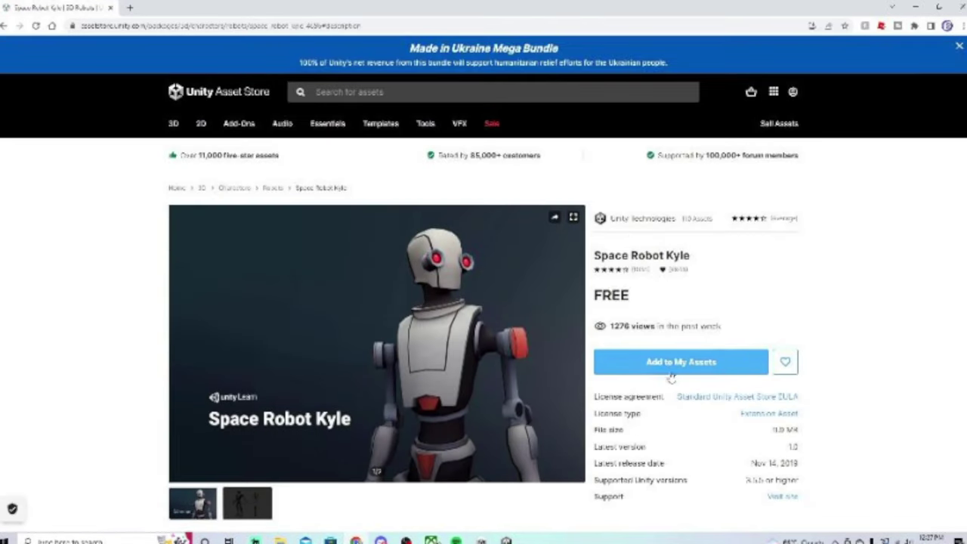
pyautogui.click(671, 370)
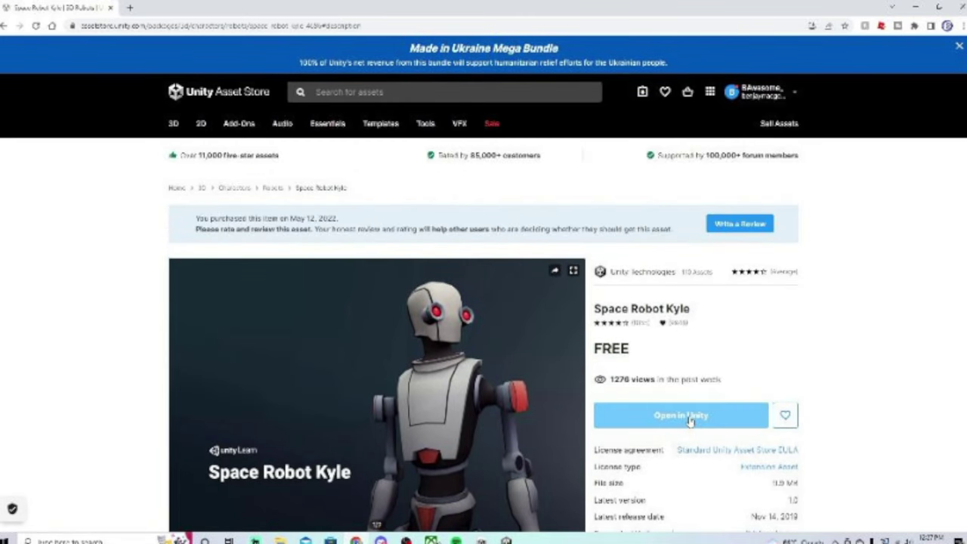
pyautogui.click(689, 420)
pyautogui.click(535, 117)
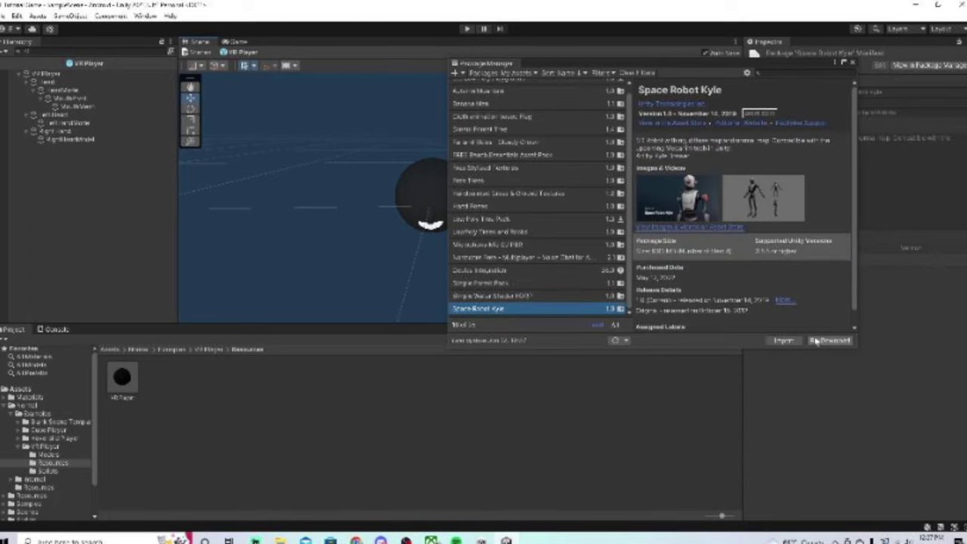
# Import the Space Robot Kyle package into the project and close the Package Manager.
pyautogui.click(783, 340)
pyautogui.click(680, 464)
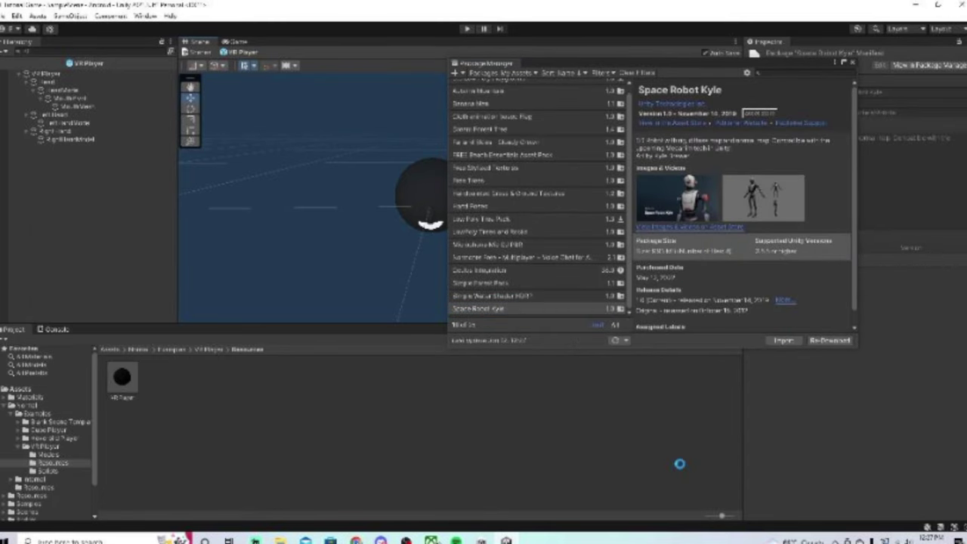
pyautogui.click(852, 64)
# Look into the imported Robot Kyle folder and review the model's preview images on its Asset Store page.
pyautogui.click(110, 349)
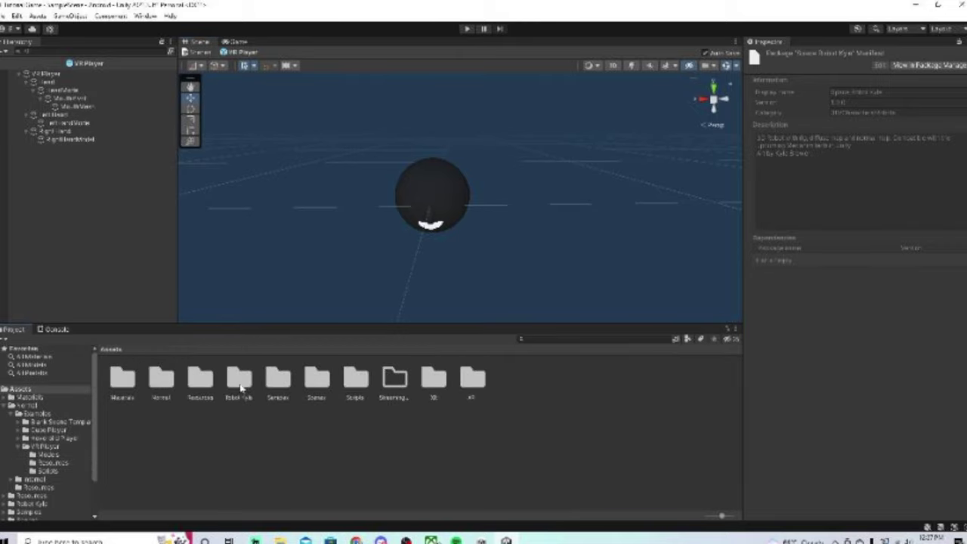
pyautogui.doubleClick(240, 380)
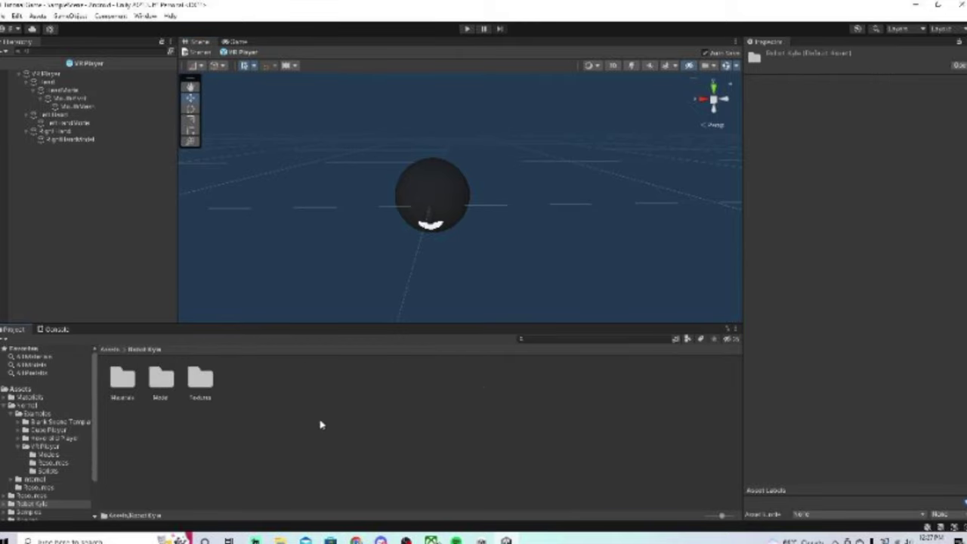
pyautogui.hotkey('alt', 'Tab')
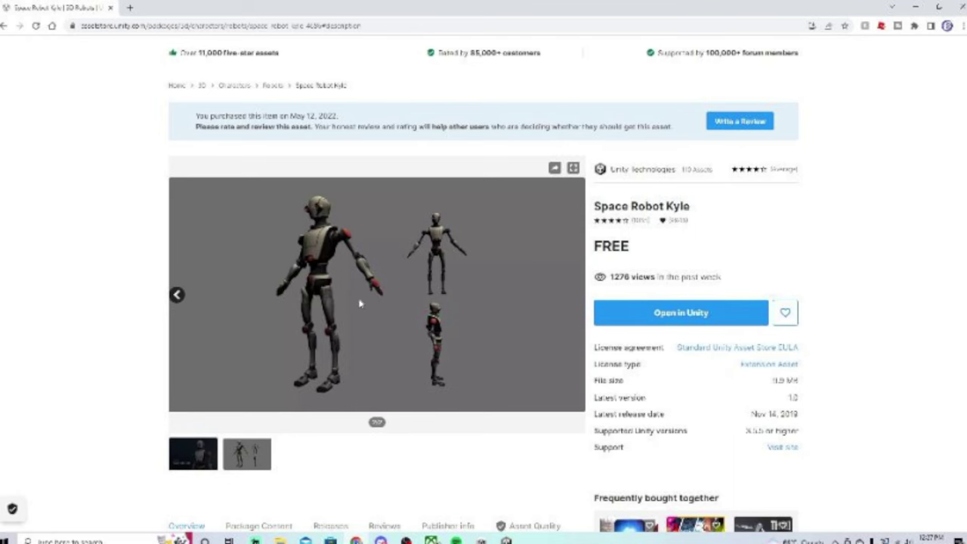
pyautogui.hotkey('alt', 'Tab')
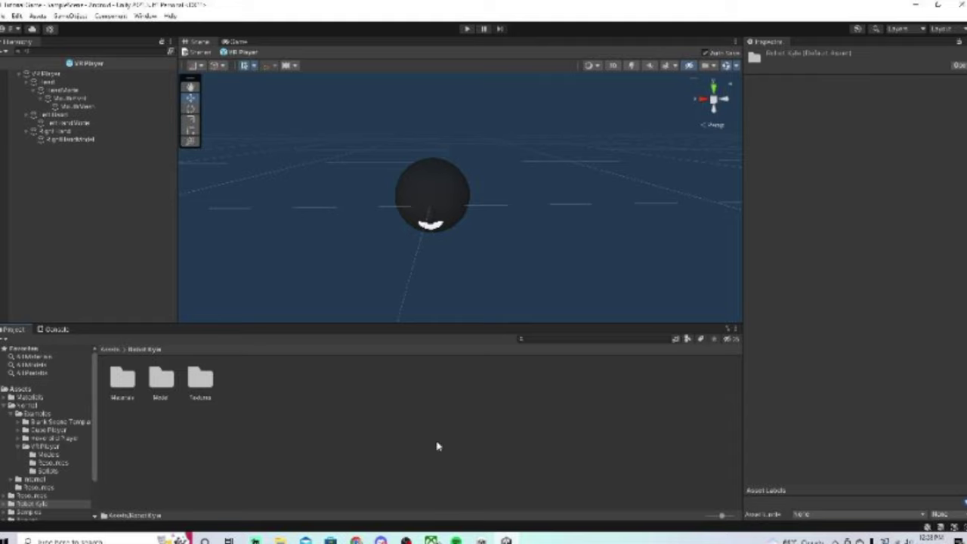
# Place the Robot Kyle model from the Robot Kyle Model folder into the VR Player prefab.
pyautogui.click(103, 349)
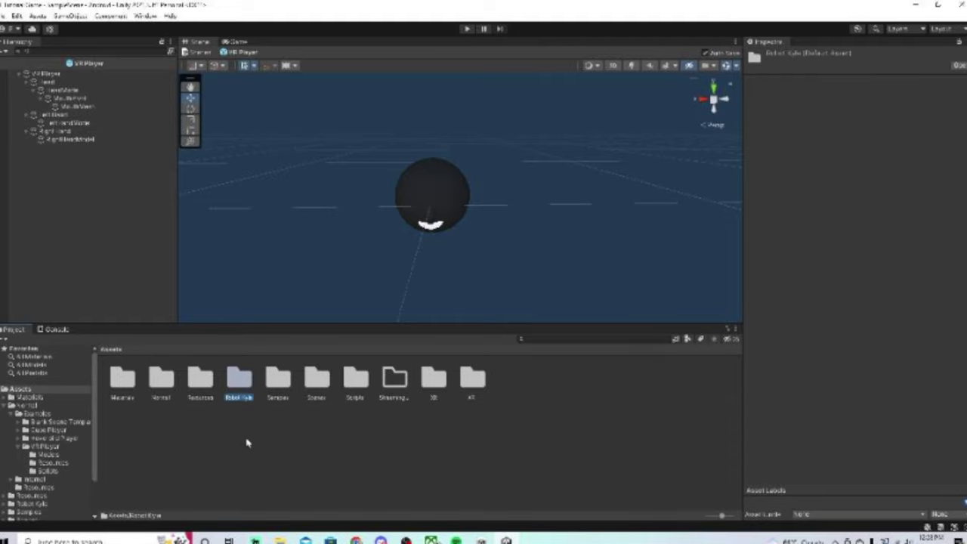
pyautogui.doubleClick(239, 379)
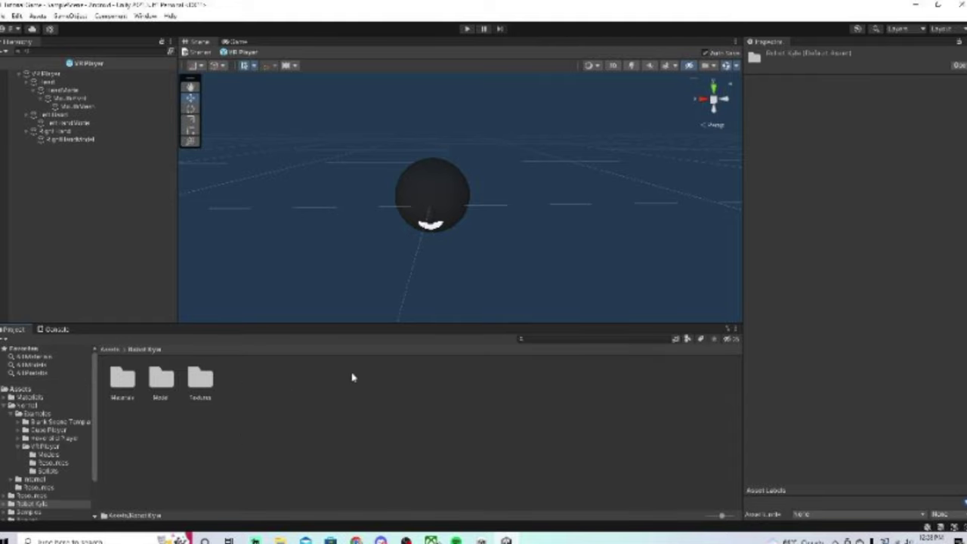
pyautogui.doubleClick(160, 377)
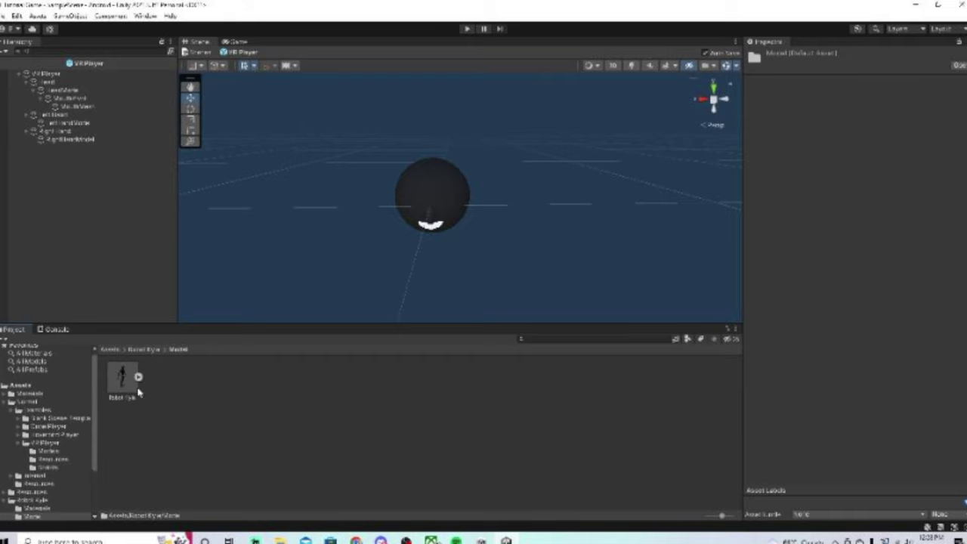
pyautogui.moveTo(122, 376); pyautogui.dragTo(450, 232)
pyautogui.press('f')
pyautogui.scroll(2, 544, 192)
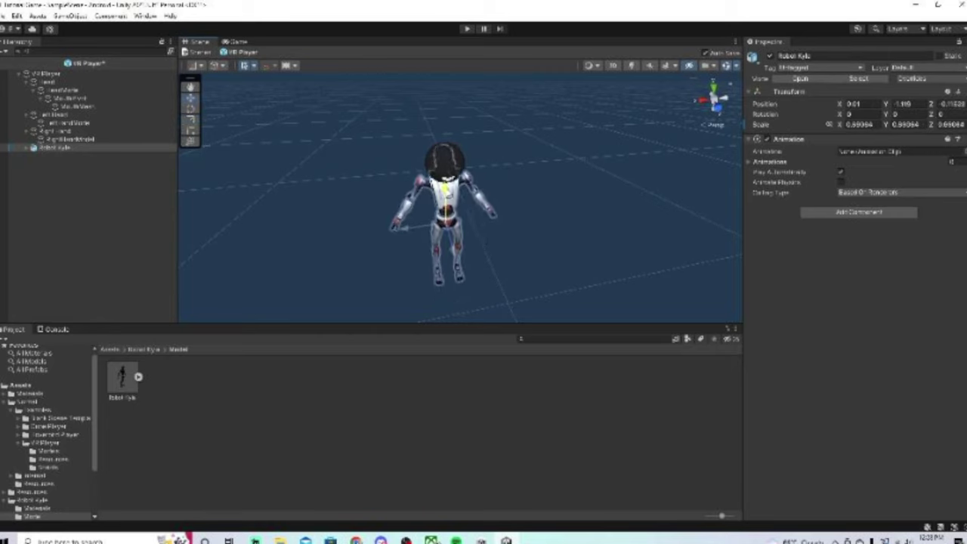
# Scale Robot Kyle to 0.7 on all axes and align its head with the avatar's black head sphere.
pyautogui.moveTo(455, 255); pyautogui.dragTo(456, 261)
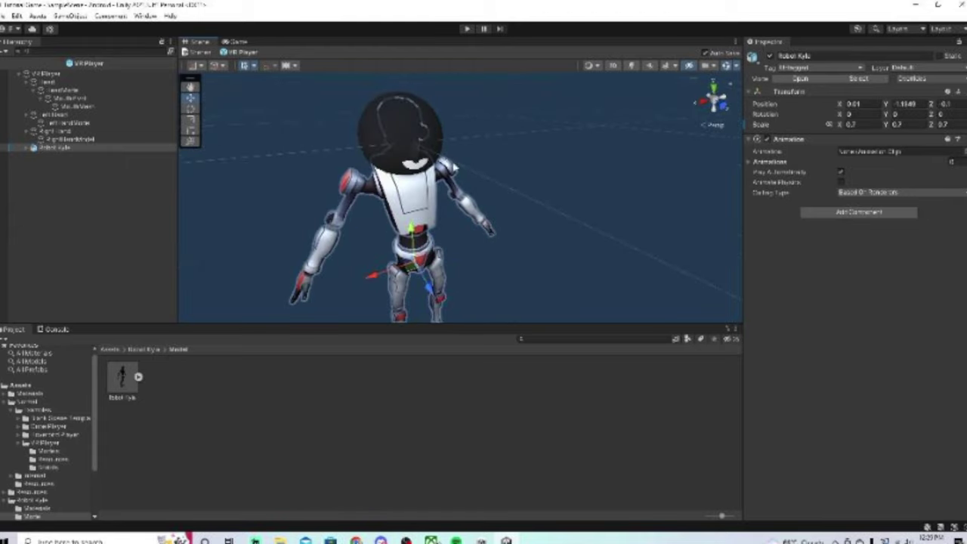
pyautogui.moveTo(454, 167); pyautogui.dragTo(455, 150, button='middle')
pyautogui.moveTo(385, 258); pyautogui.dragTo(432, 269)
pyautogui.moveTo(639, 190); pyautogui.dragTo(620, 191, button='right')
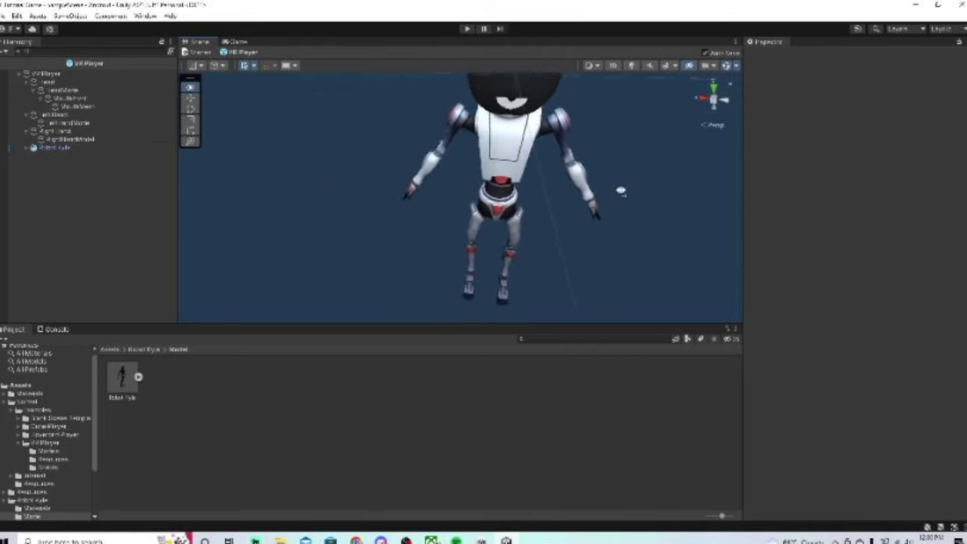
pyautogui.scroll(-3, 620, 191)
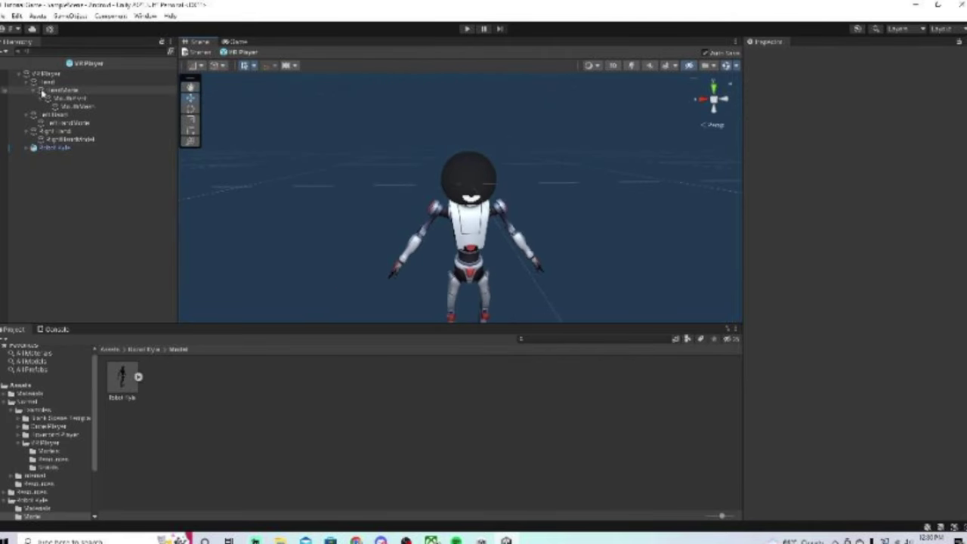
# Move MouthPivot out of HeadModel to sit directly under Head, and delete HeadModel.
pyautogui.click(26, 81)
pyautogui.click(27, 81)
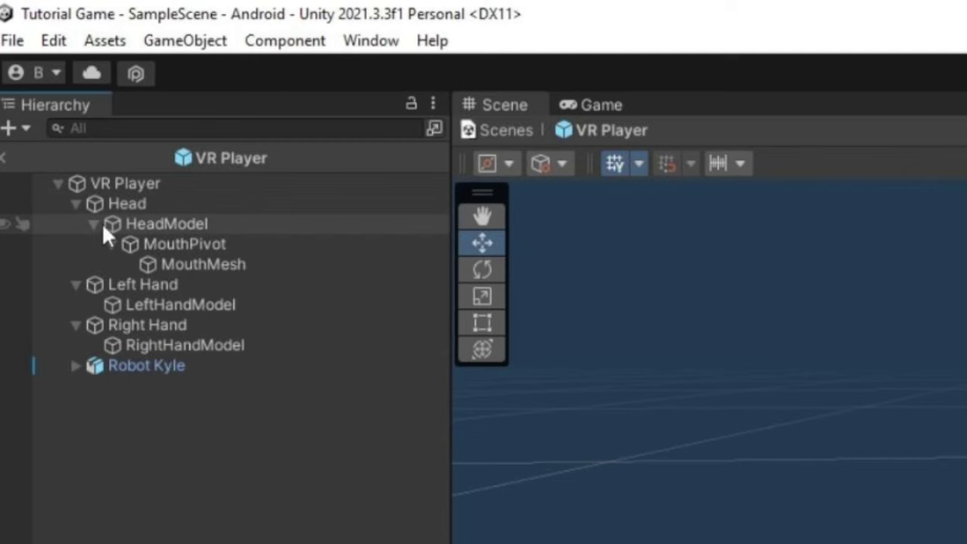
pyautogui.click(179, 249)
pyautogui.moveTo(167, 180); pyautogui.dragTo(104, 147)
pyautogui.click(80, 184)
pyautogui.click(133, 168)
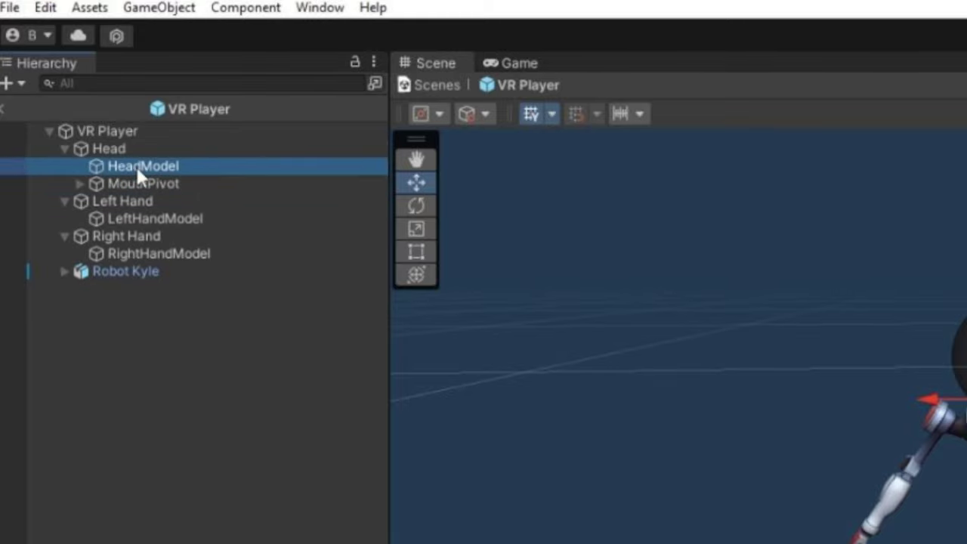
pyautogui.press('Delete')
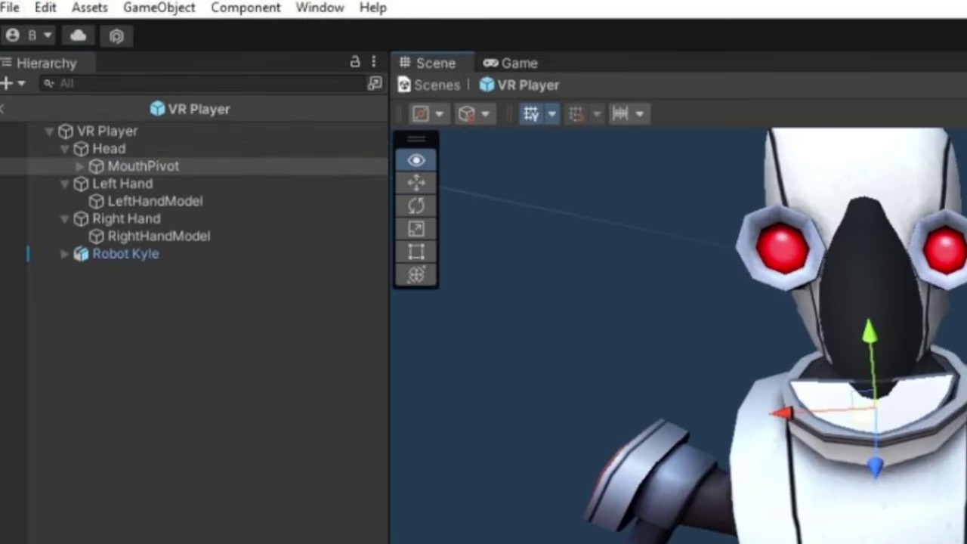
# Set the MouthPivot object's scale to 0 on X, Y and Z.
pyautogui.scroll(-5, 778, 339)
pyautogui.click(725, 247)
pyautogui.write('0')
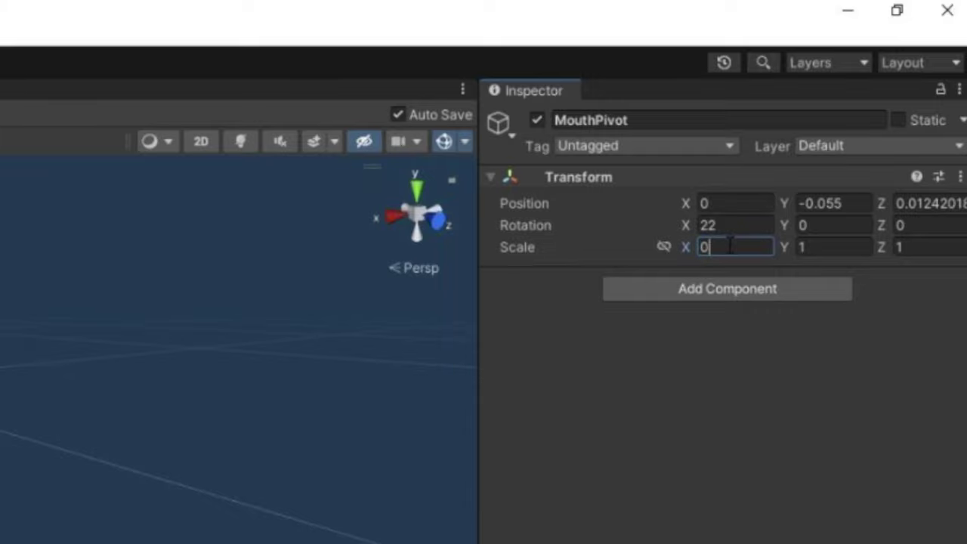
pyautogui.click(819, 252)
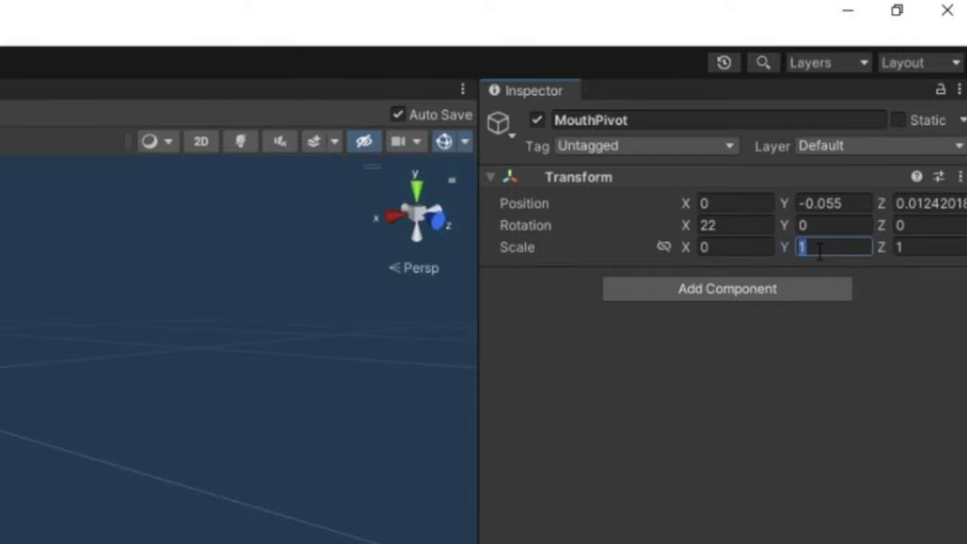
pyautogui.write('0')
pyautogui.click(922, 250)
pyautogui.write('0')
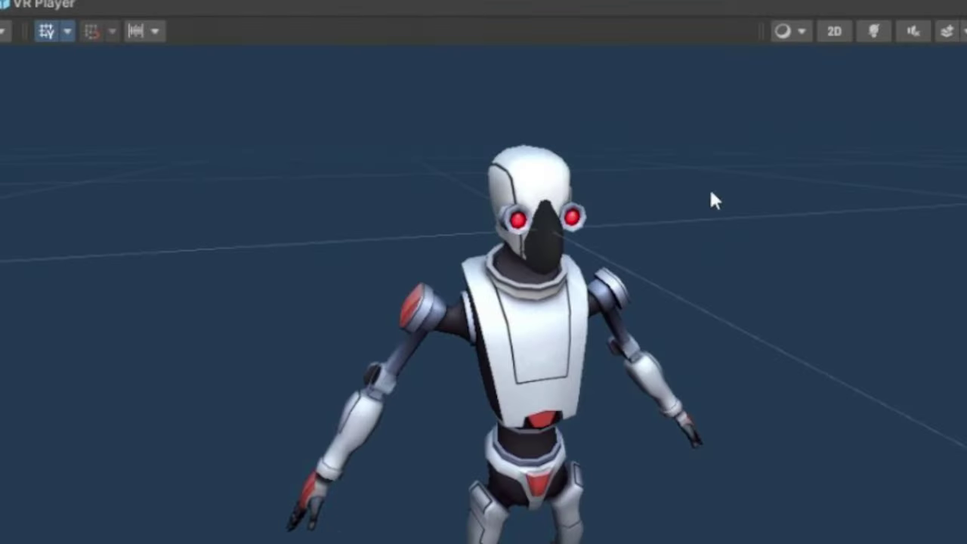
# Delete the LeftHandModel object under Left Hand.
pyautogui.moveTo(684, 217); pyautogui.dragTo(720, 176, button='right')
pyautogui.scroll(3, 719, 176)
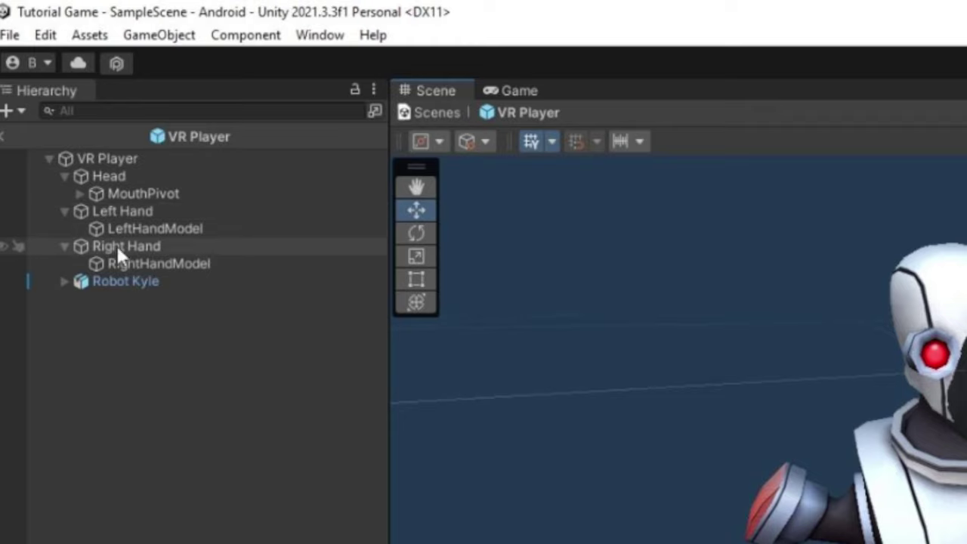
pyautogui.click(127, 224)
pyautogui.press('Delete')
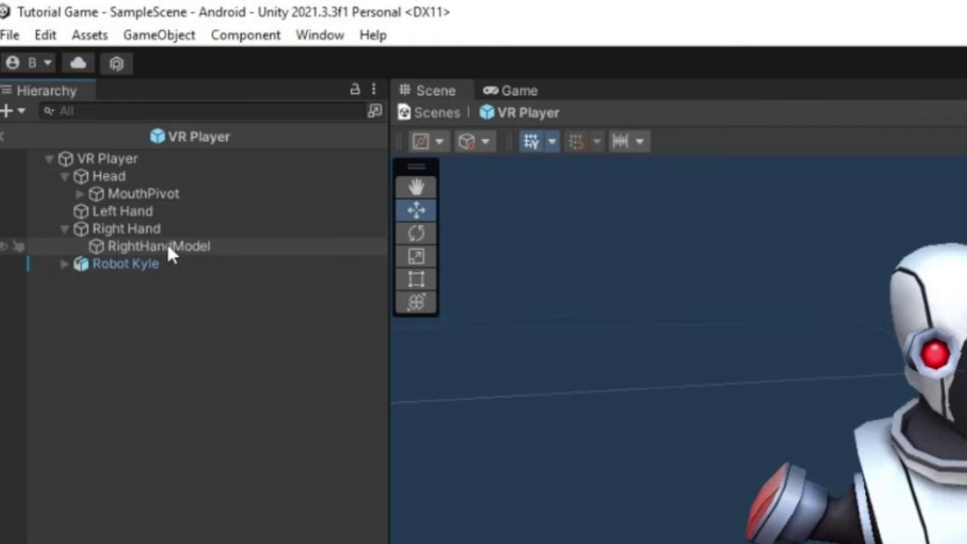
# Delete the RightHandModel object under Right Hand.
pyautogui.click(167, 246)
pyautogui.press('Delete')
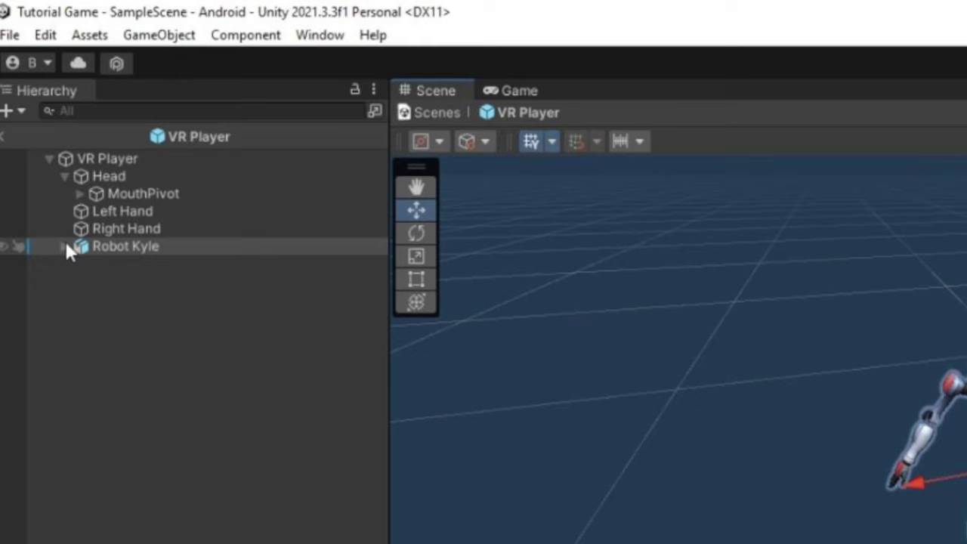
# Hide Robot Kyle's hips and legs by shrinking the Hip joint under Root.
pyautogui.click(64, 246)
pyautogui.click(79, 281)
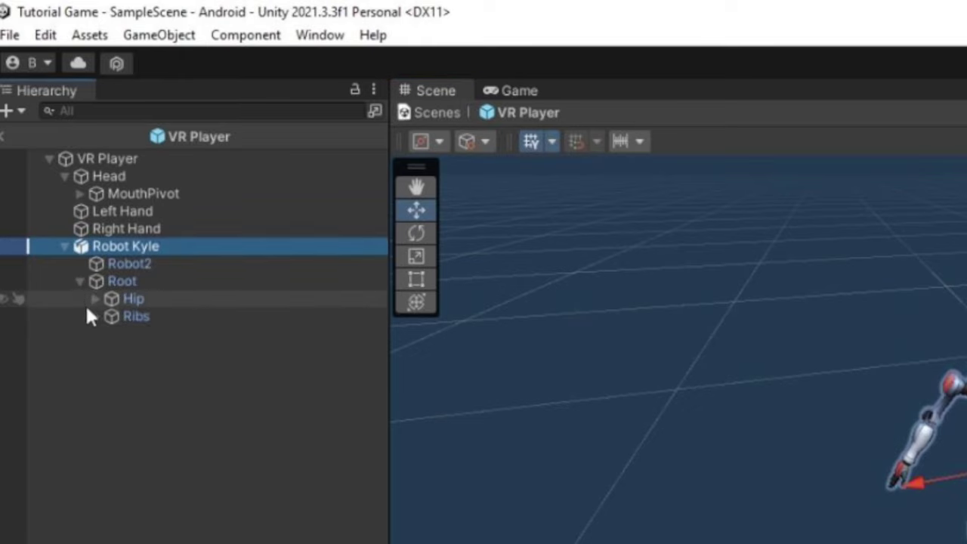
pyautogui.click(94, 298)
pyautogui.click(95, 351)
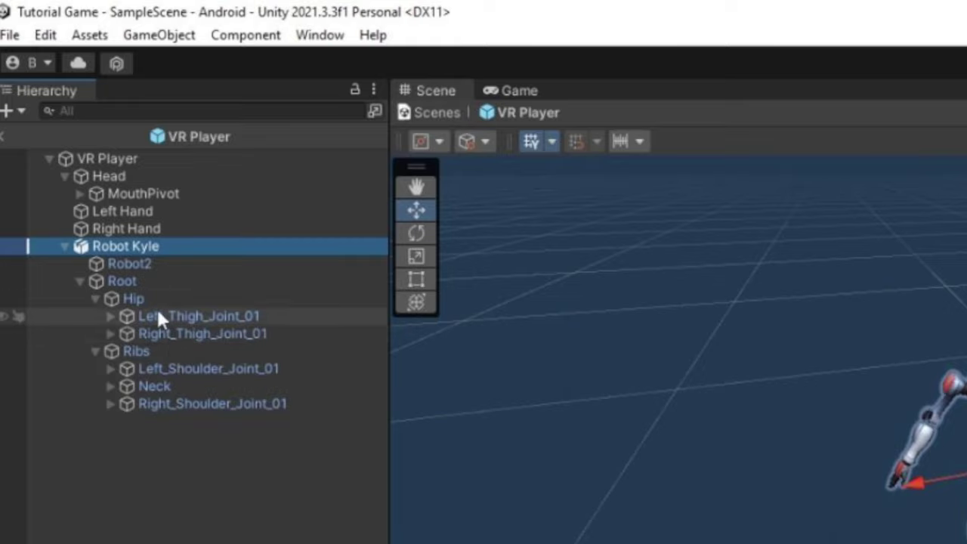
pyautogui.click(149, 299)
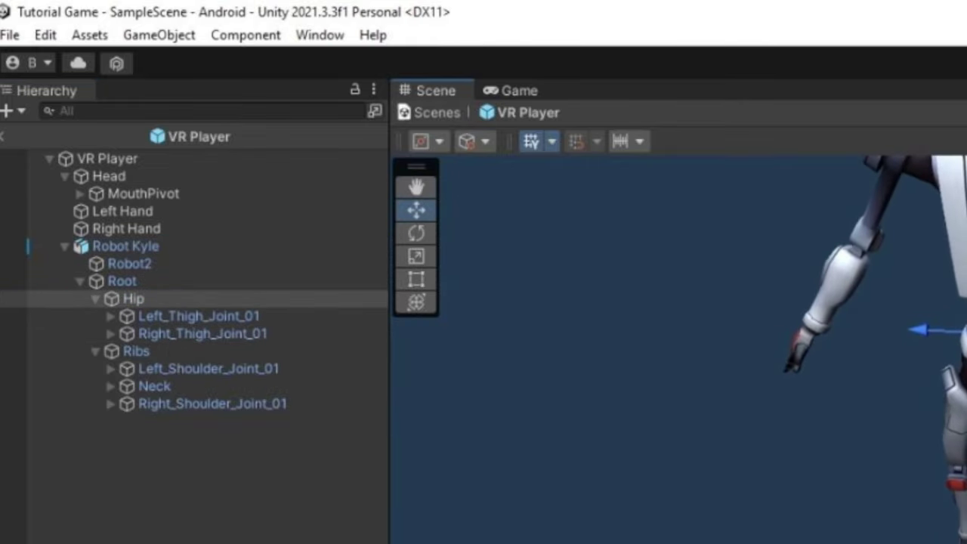
pyautogui.moveTo(793, 340); pyautogui.dragTo(695, 370, button='right')
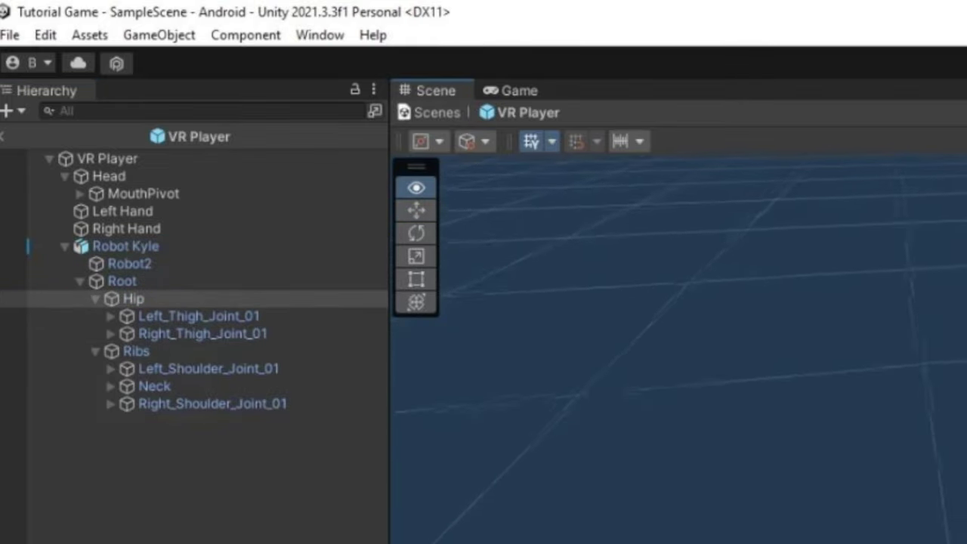
pyautogui.moveTo(770, 408); pyautogui.dragTo(533, 368, button='right')
pyautogui.doubleClick(129, 296)
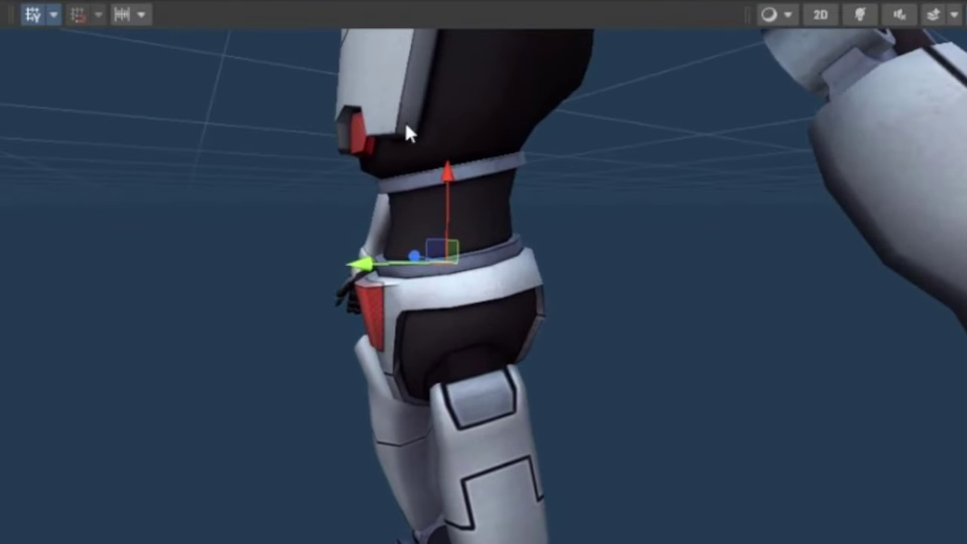
pyautogui.click(720, 249)
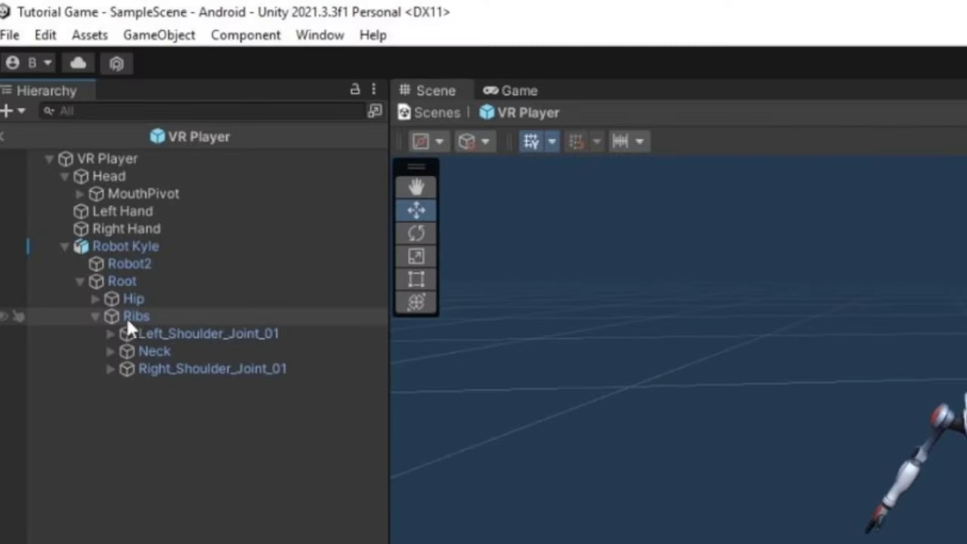
# Expand the left and right shoulder chains under Ribs down to Left_Wrist_Joint_01 and Right_Wrist_Joint_01.
pyautogui.click(130, 318)
pyautogui.doubleClick(112, 332)
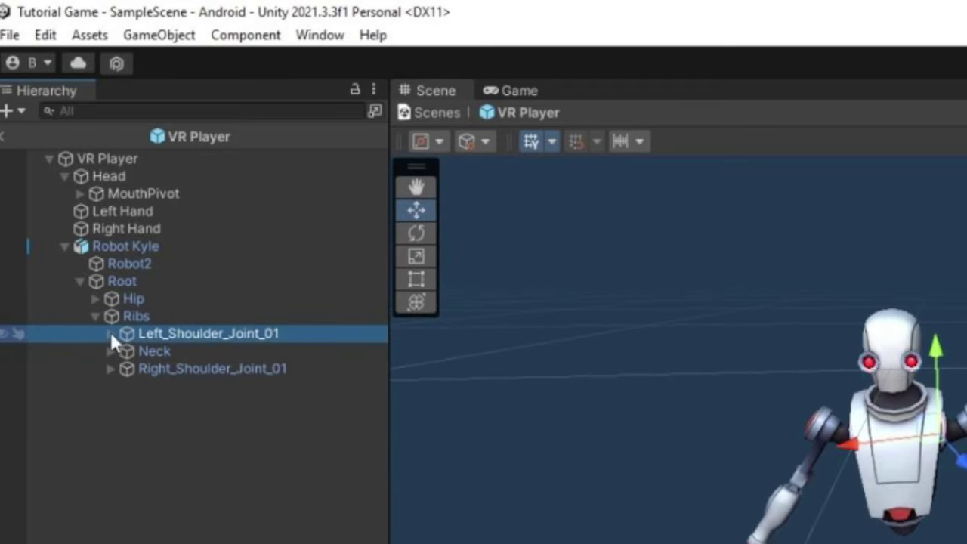
pyautogui.click(110, 333)
pyautogui.click(111, 386)
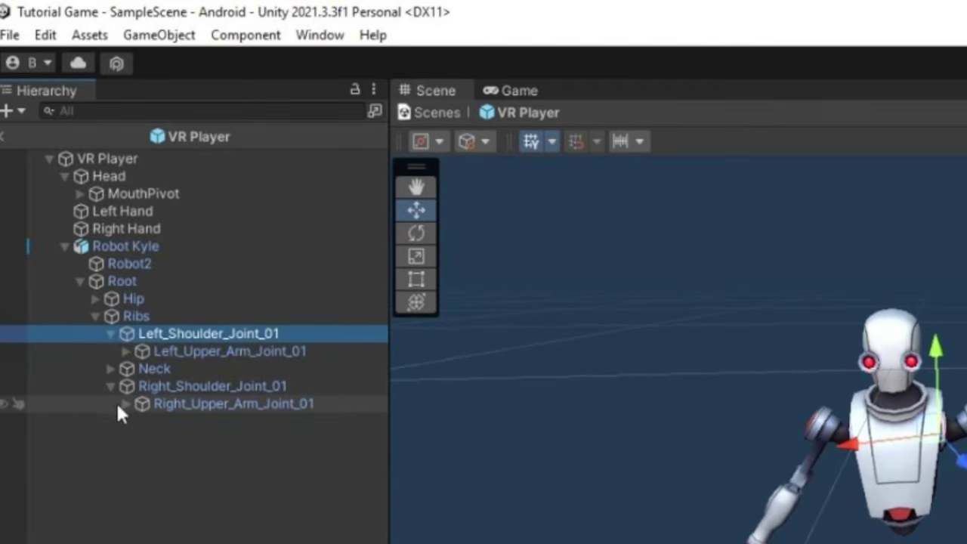
pyautogui.click(129, 403)
pyautogui.click(125, 404)
pyautogui.click(124, 350)
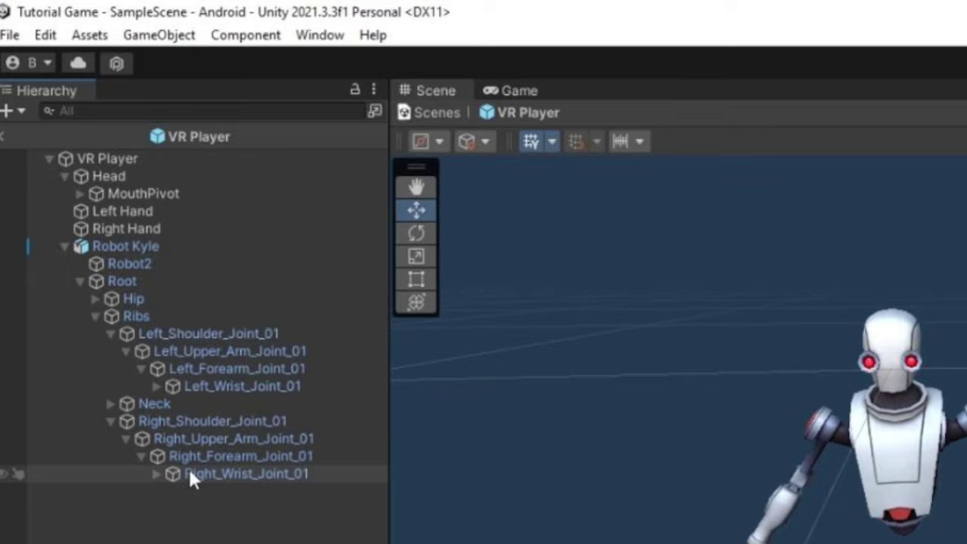
# Examine Left_Wrist_Joint_01 and its finger joints on the robot's left arm.
pyautogui.click(201, 385)
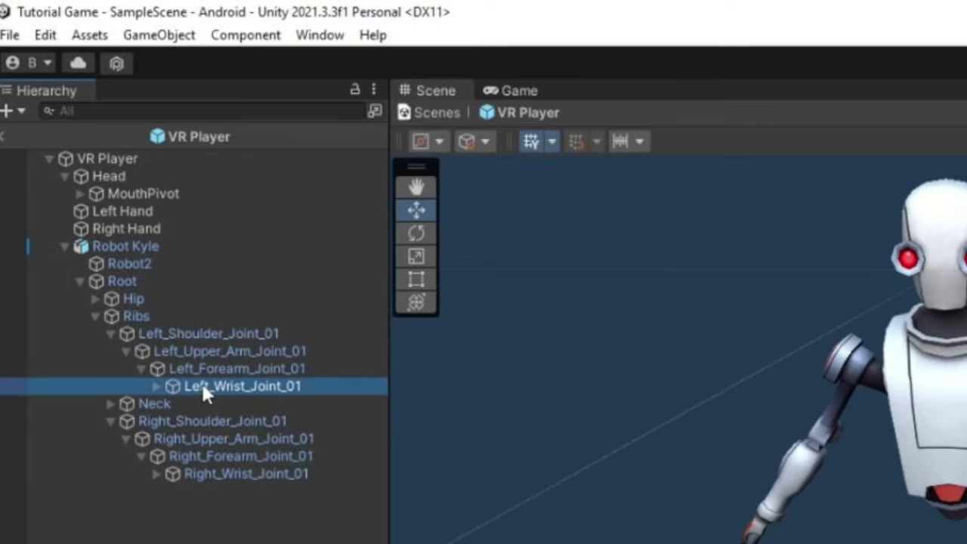
pyautogui.moveTo(846, 449); pyautogui.dragTo(910, 412, button='right')
pyautogui.click(156, 386)
pyautogui.moveTo(962, 354); pyautogui.dragTo(962, 434, button='right')
pyautogui.press('s')
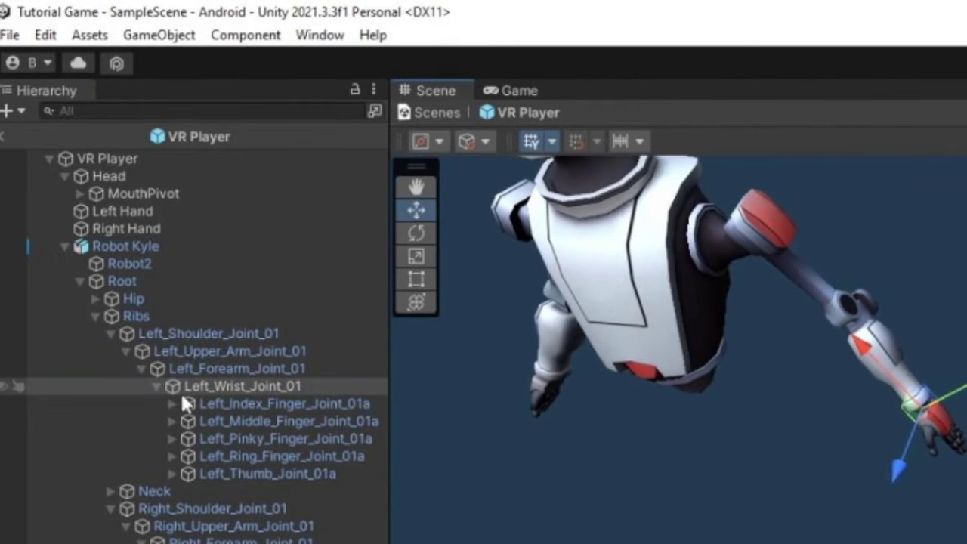
pyautogui.click(157, 386)
pyautogui.moveTo(793, 352); pyautogui.dragTo(755, 355, button='right')
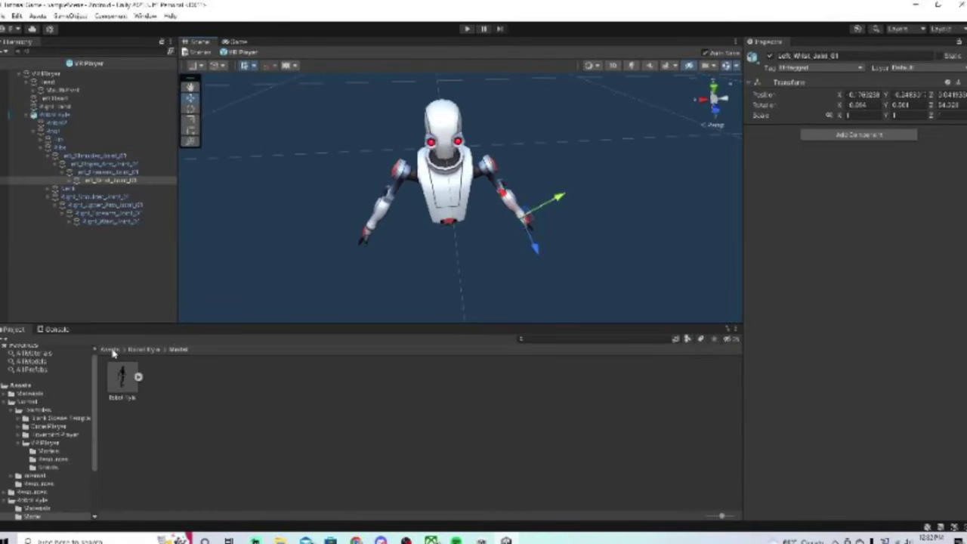
# Add the FastIKFabric script from the Scripts folder to both wrist joints of Robot Kyle.
pyautogui.click(111, 349)
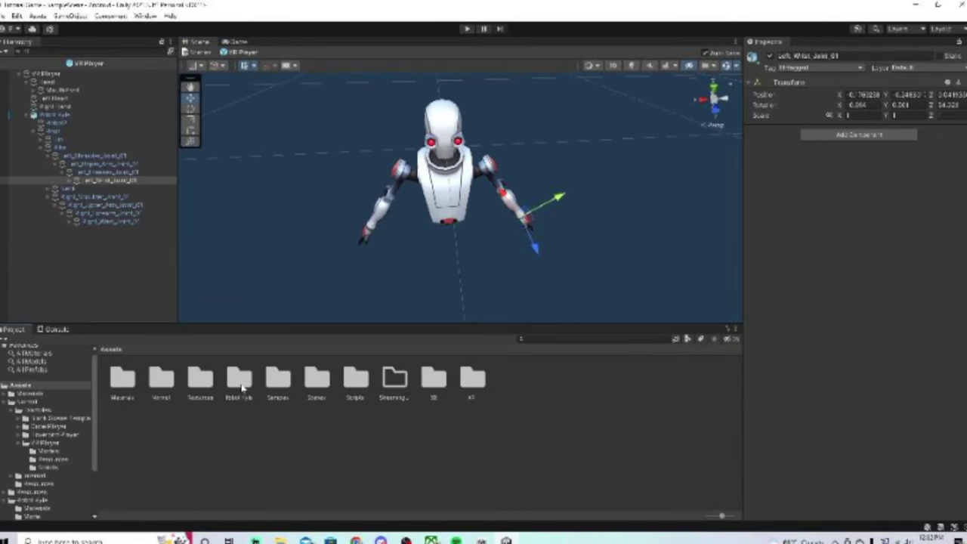
pyautogui.doubleClick(355, 377)
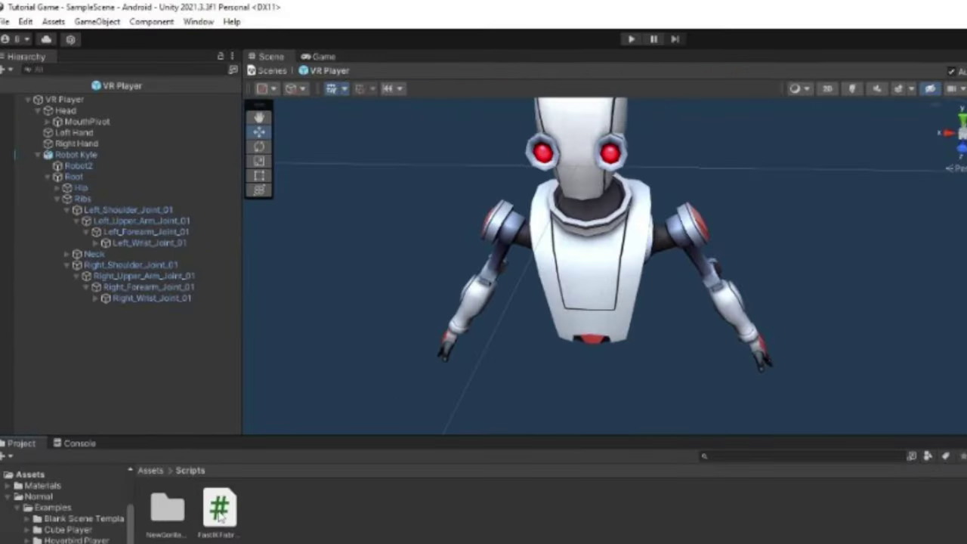
pyautogui.moveTo(219, 516); pyautogui.dragTo(169, 362)
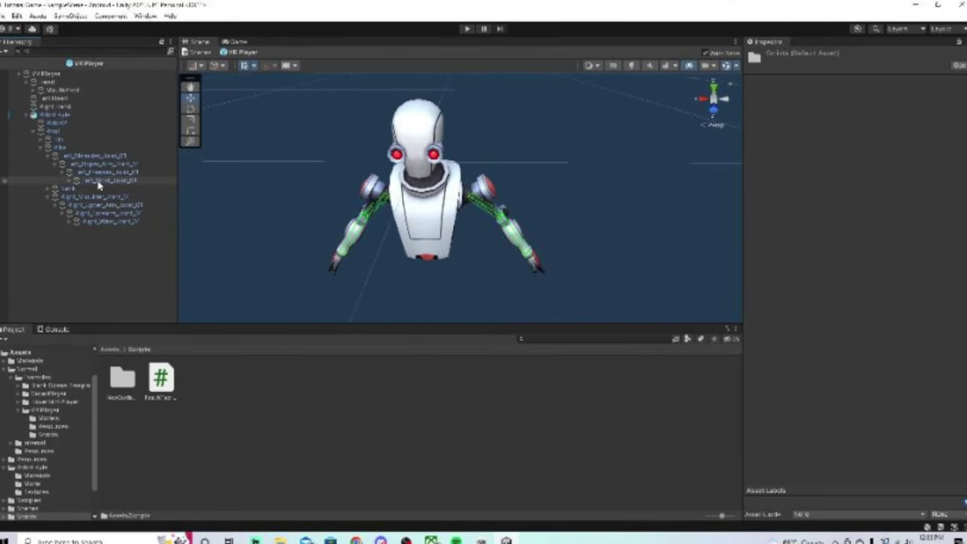
# Set the Fast IK Fabric target of Left_Wrist_Joint_01 to Left Hand and its pole to Left_Forearm_Joint_01.
pyautogui.moveTo(98, 185); pyautogui.dragTo(99, 185)
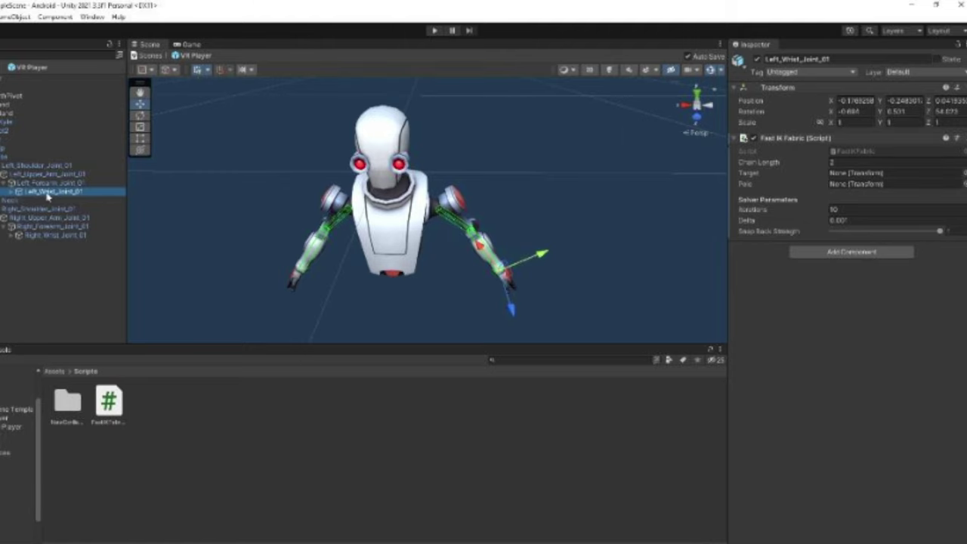
pyautogui.moveTo(19, 105); pyautogui.dragTo(857, 170)
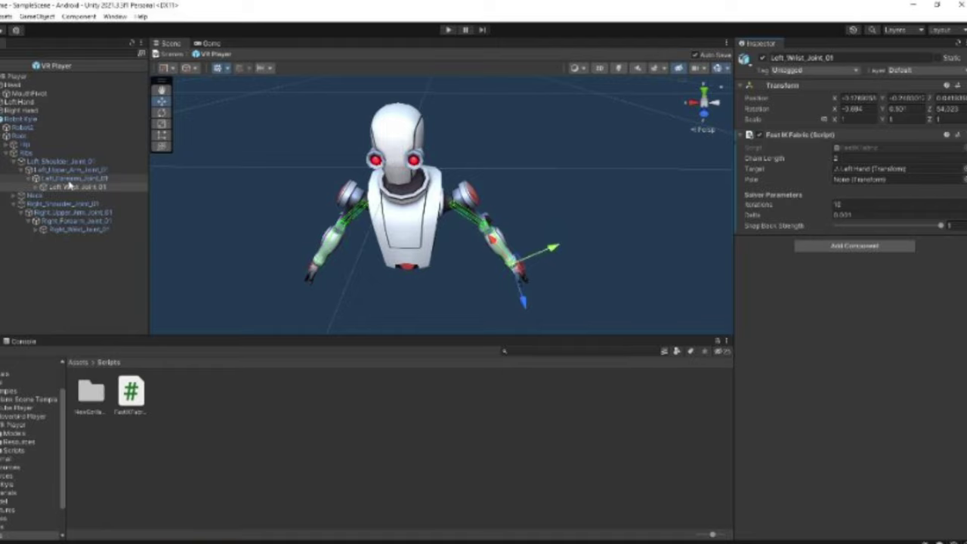
pyautogui.click(74, 186)
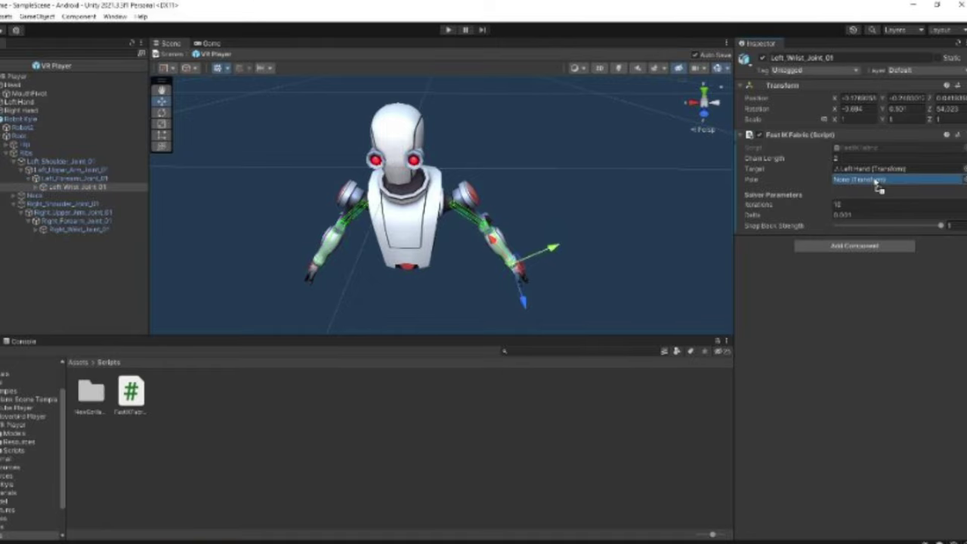
pyautogui.moveTo(876, 184); pyautogui.dragTo(876, 182)
# Examine where Left_Forearm_Joint_01 sits on the robot's left arm and recheck the left wrist's IK settings.
pyautogui.moveTo(642, 195); pyautogui.dragTo(528, 198, button='right')
pyautogui.click(82, 180)
pyautogui.moveTo(462, 138); pyautogui.dragTo(372, 143, button='right')
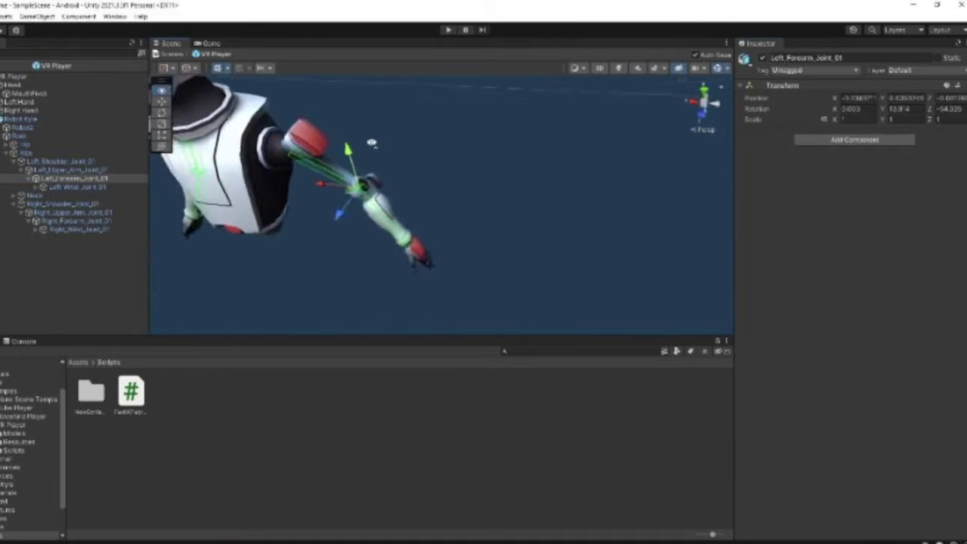
pyautogui.press('f')
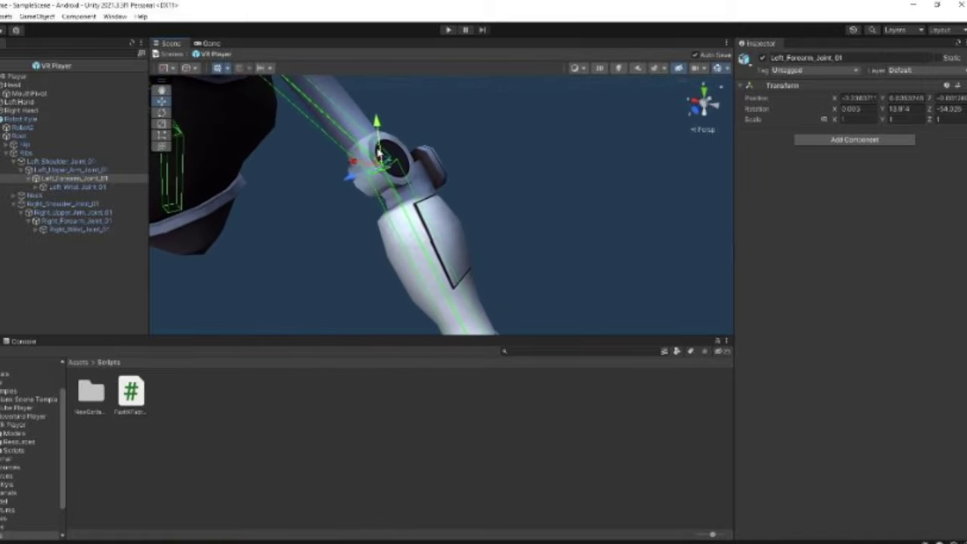
pyautogui.scroll(-6, 383, 157)
pyautogui.moveTo(363, 244); pyautogui.dragTo(557, 164, button='right')
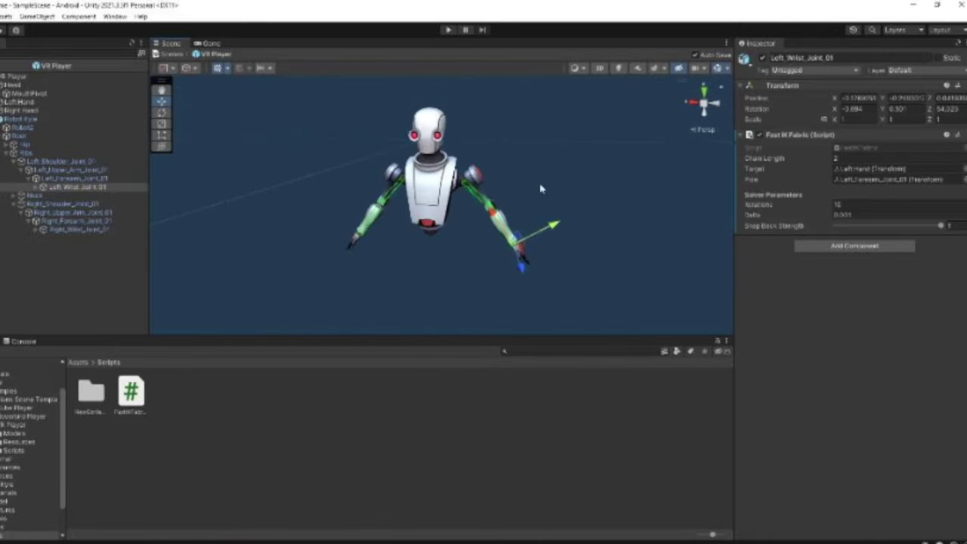
pyautogui.moveTo(542, 189); pyautogui.dragTo(579, 175, button='right')
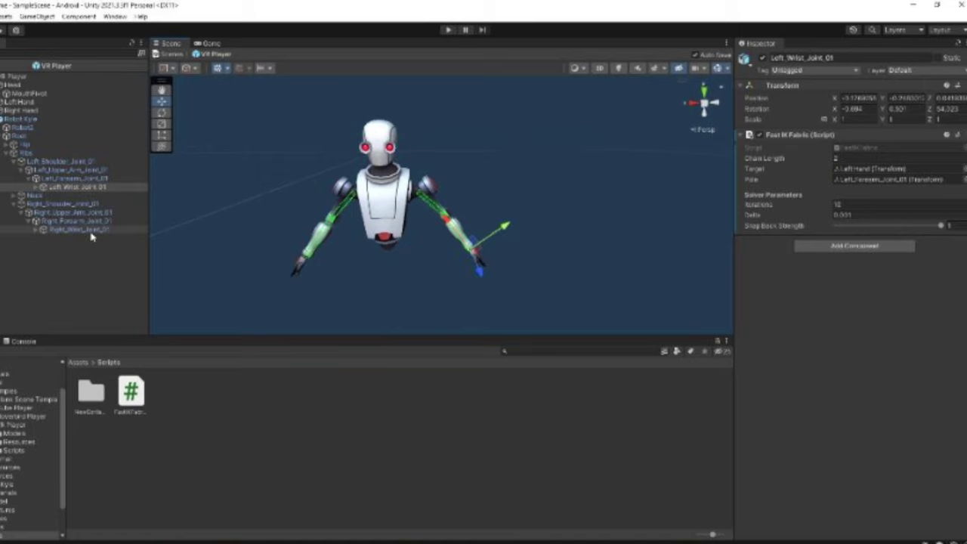
# Set the Fast IK Fabric target of Right_Wrist_Joint_01 to Right Hand and its pole to Right_Forearm_Joint_01.
pyautogui.click(91, 232)
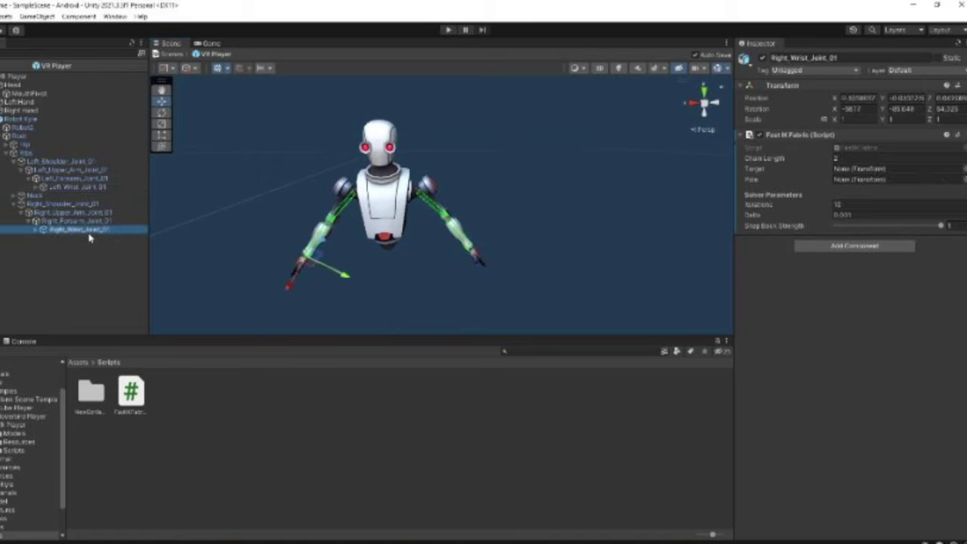
pyautogui.moveTo(499, 197); pyautogui.dragTo(576, 199, button='middle')
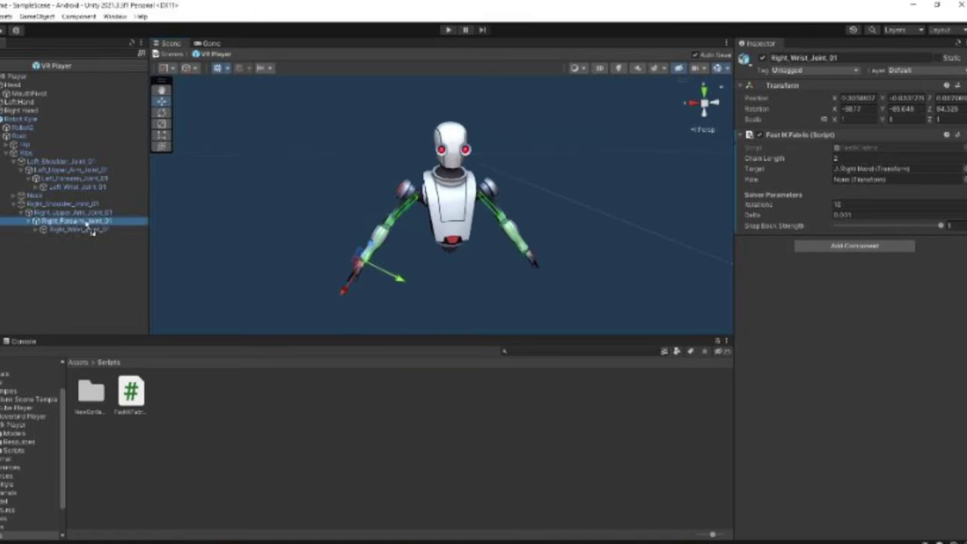
pyautogui.click(523, 259)
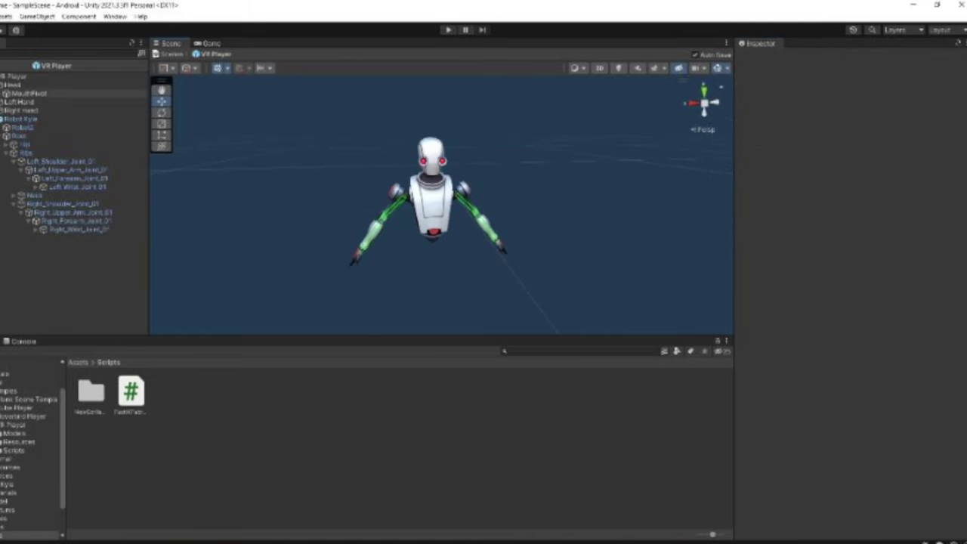
# Save the changes and run SampleScene in play mode to test the avatar.
pyautogui.click(3, 16)
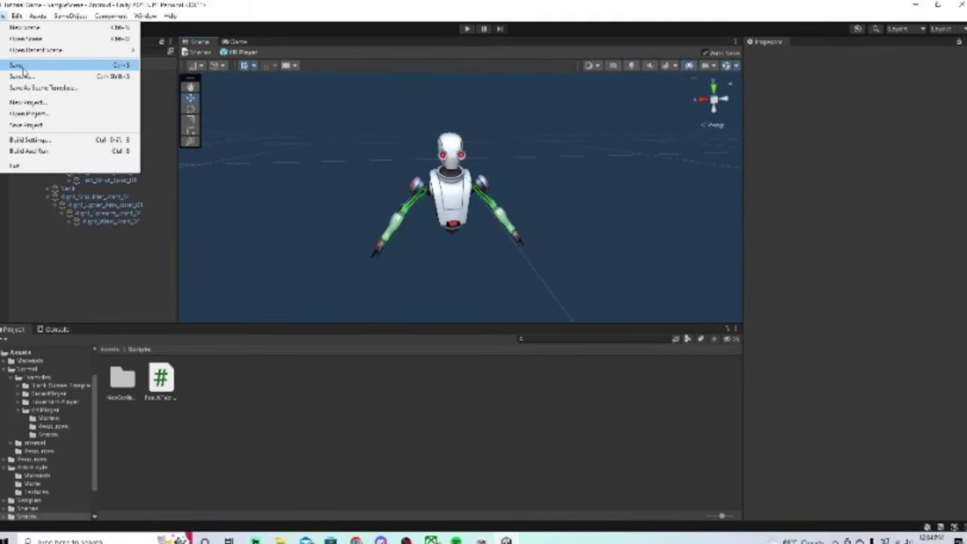
pyautogui.click(22, 69)
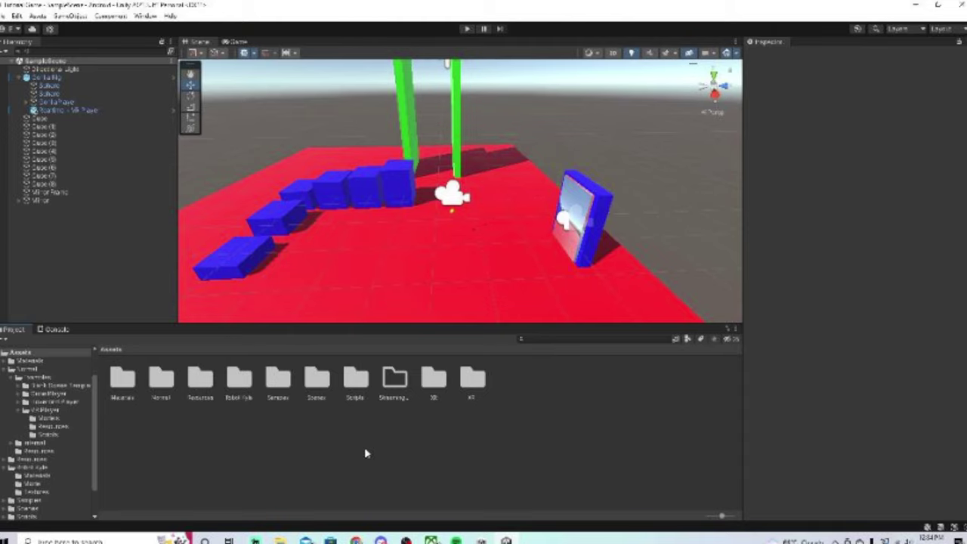
pyautogui.click(468, 30)
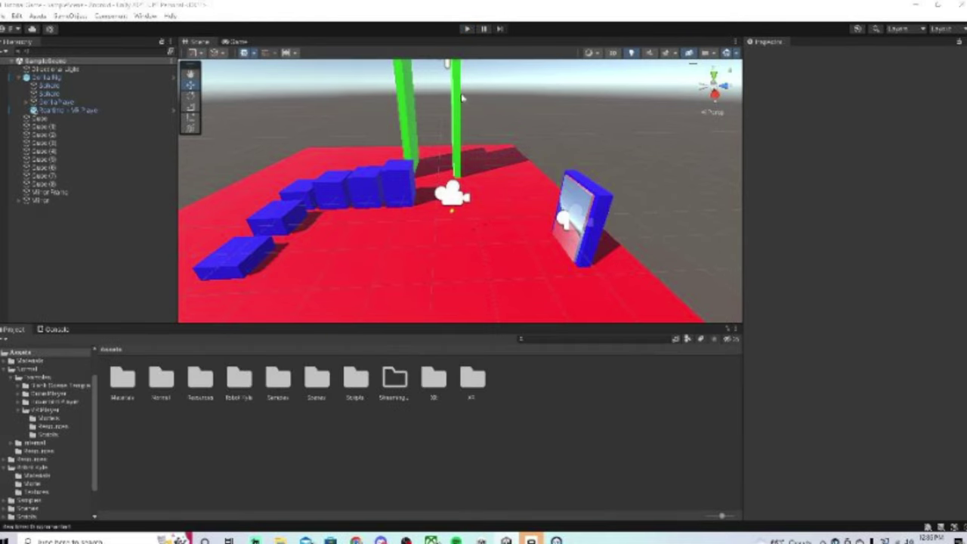
# Open the VR Player prefab from the Realtime + VR Player object, make Robot Kyle a child of Head, and return to the scene.
pyautogui.click(70, 111)
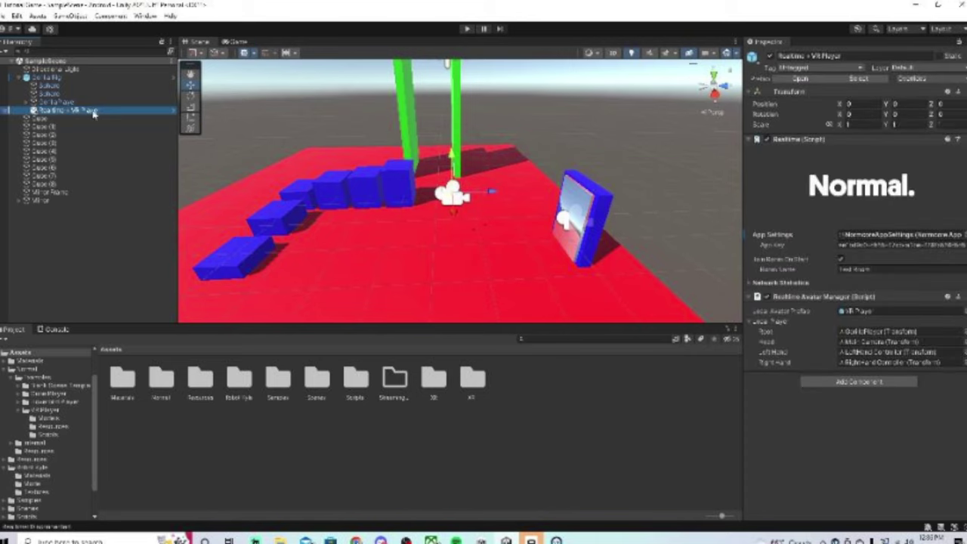
pyautogui.doubleClick(855, 311)
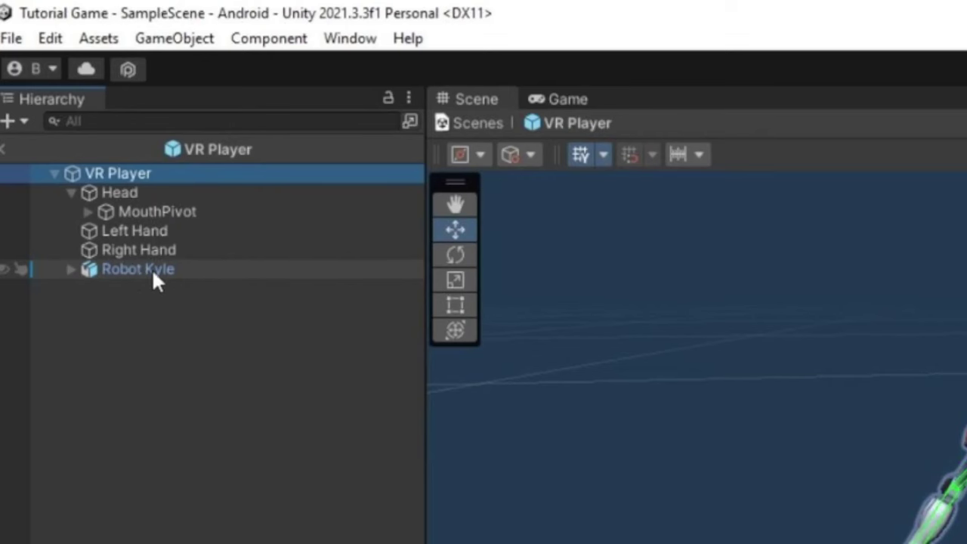
pyautogui.click(140, 269)
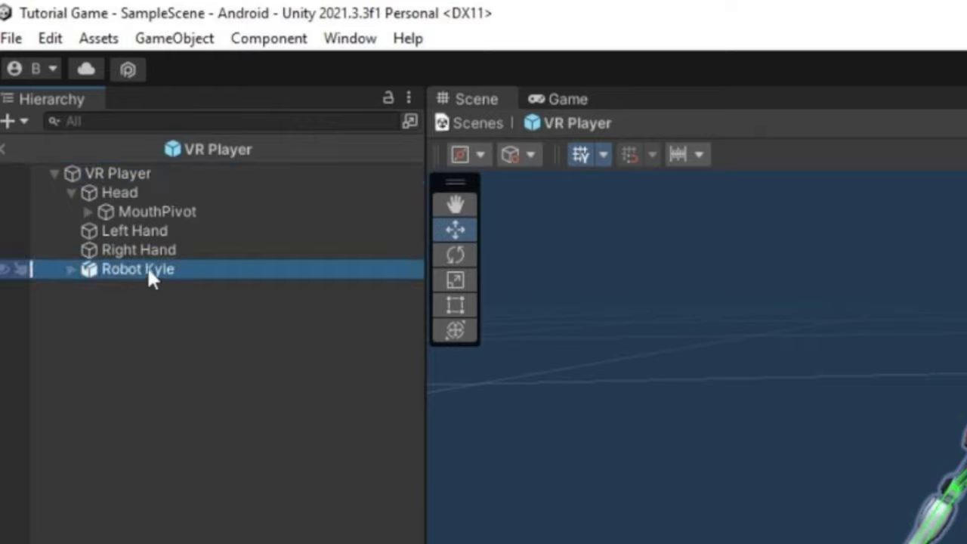
pyautogui.moveTo(146, 265)
pyautogui.mouseDown()
pyautogui.moveTo(105, 185)
pyautogui.moveTo(121, 190)
pyautogui.mouseUp()
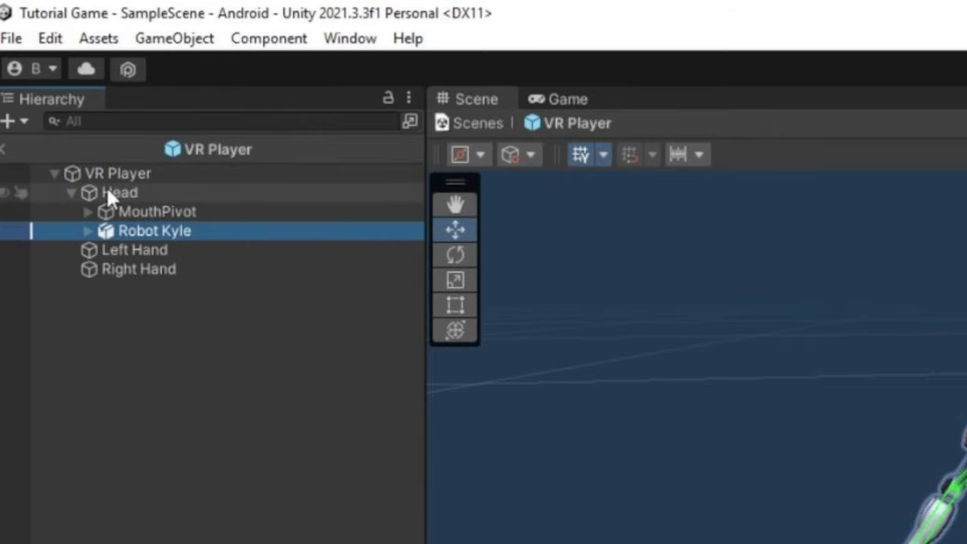
pyautogui.click(71, 192)
pyautogui.click(71, 192)
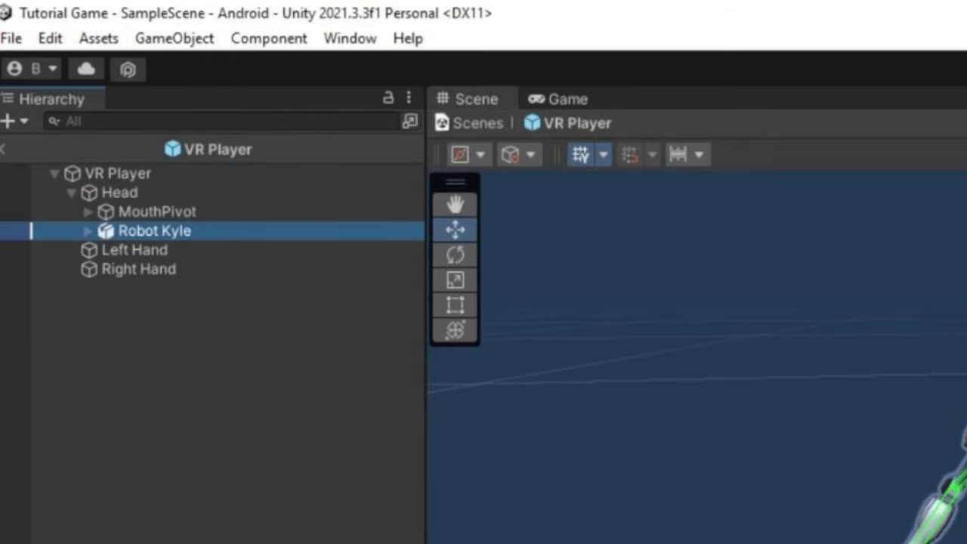
pyautogui.click(574, 189)
pyautogui.click(477, 123)
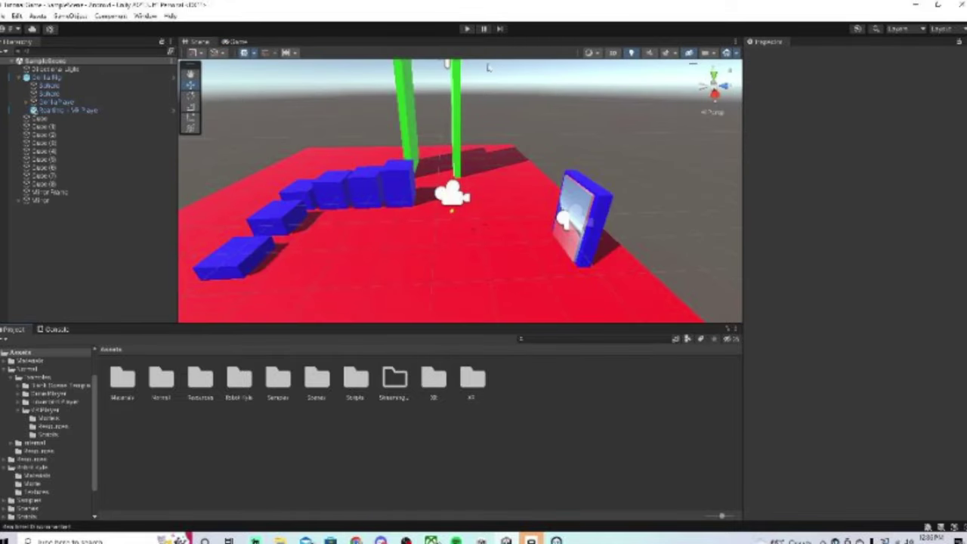
# Set Robot Kyle's scale to 1 on all axes in the VR Player prefab and test the avatar in play mode.
pyautogui.click(465, 29)
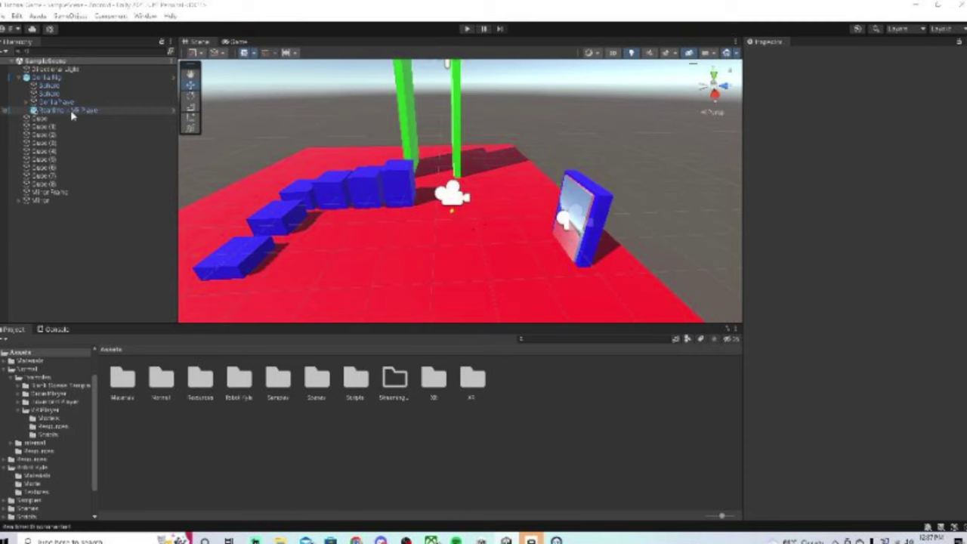
pyautogui.click(72, 111)
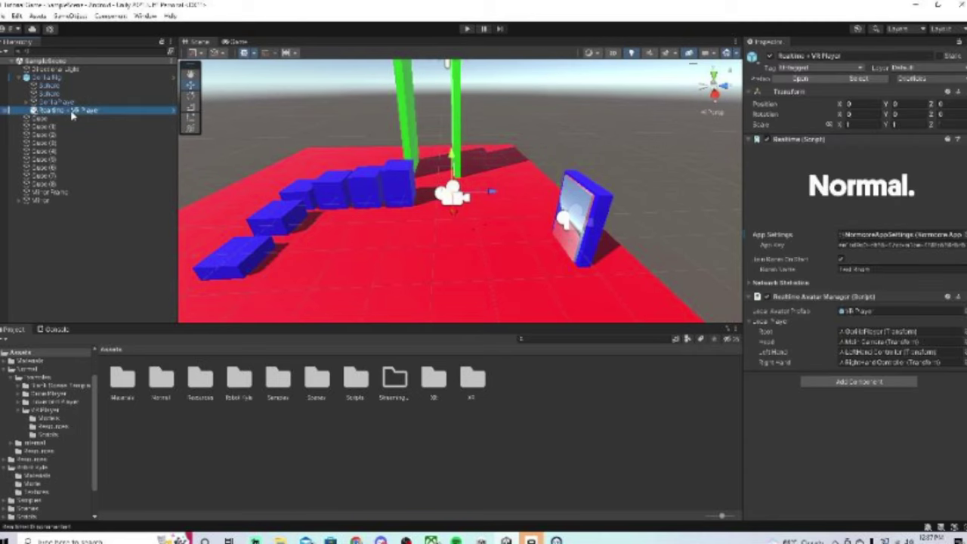
pyautogui.doubleClick(855, 310)
pyautogui.click(111, 98)
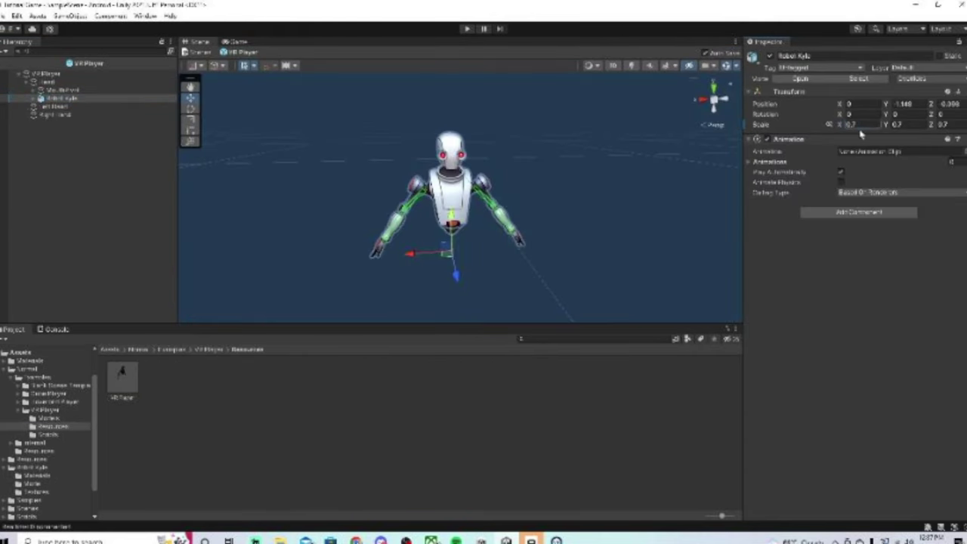
pyautogui.write('1')
pyautogui.keyDown('alt'); pyautogui.moveTo(665, 160); pyautogui.dragTo(685, 158); pyautogui.keyUp('alt')
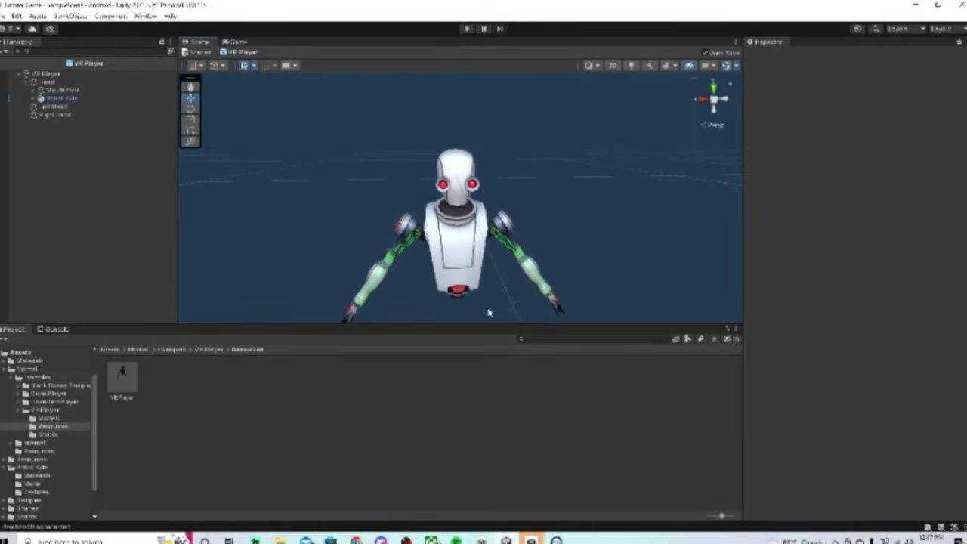
pyautogui.keyDown('alt'); pyautogui.moveTo(514, 242); pyautogui.dragTo(569, 172); pyautogui.keyUp('alt')
pyautogui.keyDown('alt'); pyautogui.moveTo(604, 118); pyautogui.dragTo(566, 169); pyautogui.keyUp('alt')
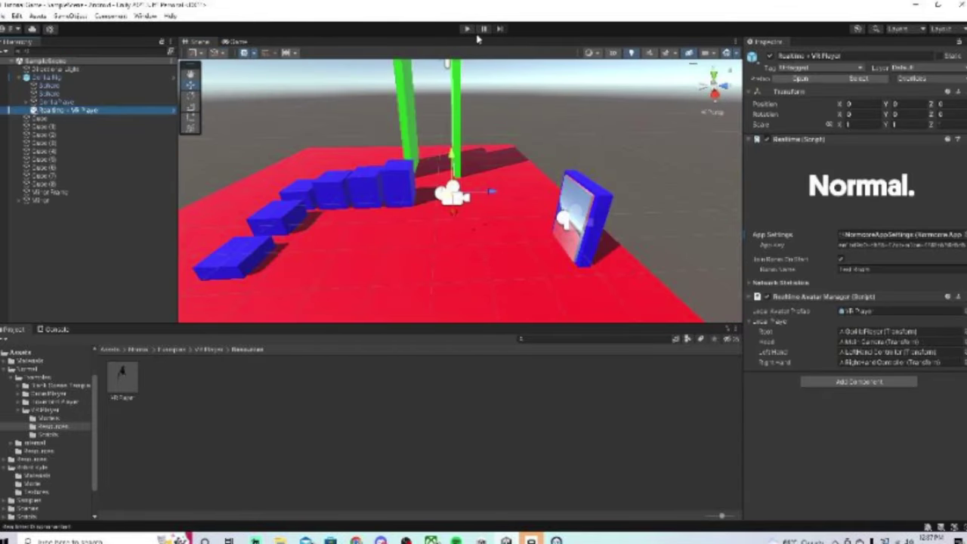
pyautogui.click(467, 28)
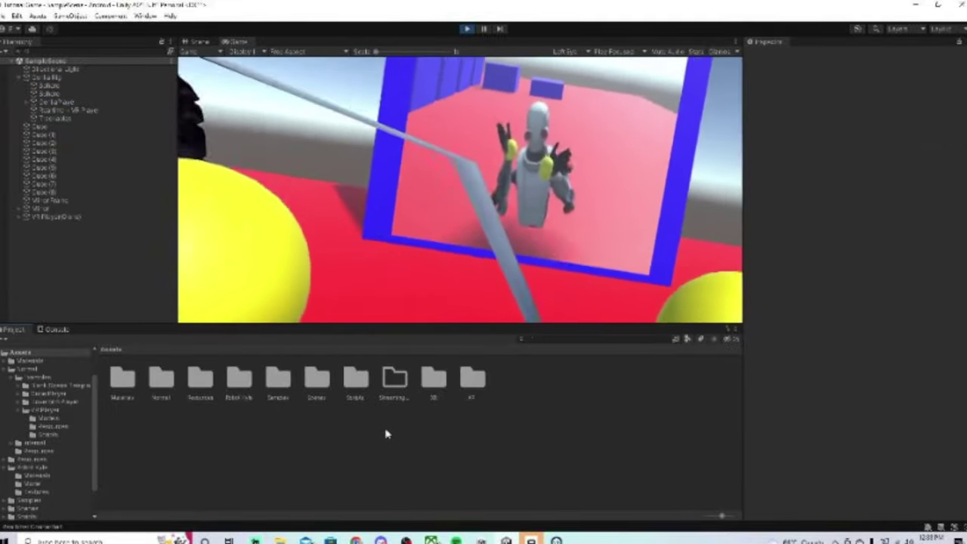
pyautogui.click(466, 30)
# Reopen the VR Player prefab, examine Robot Kyle's head and torso from the side, and run SampleScene again.
pyautogui.click(68, 110)
pyautogui.doubleClick(849, 311)
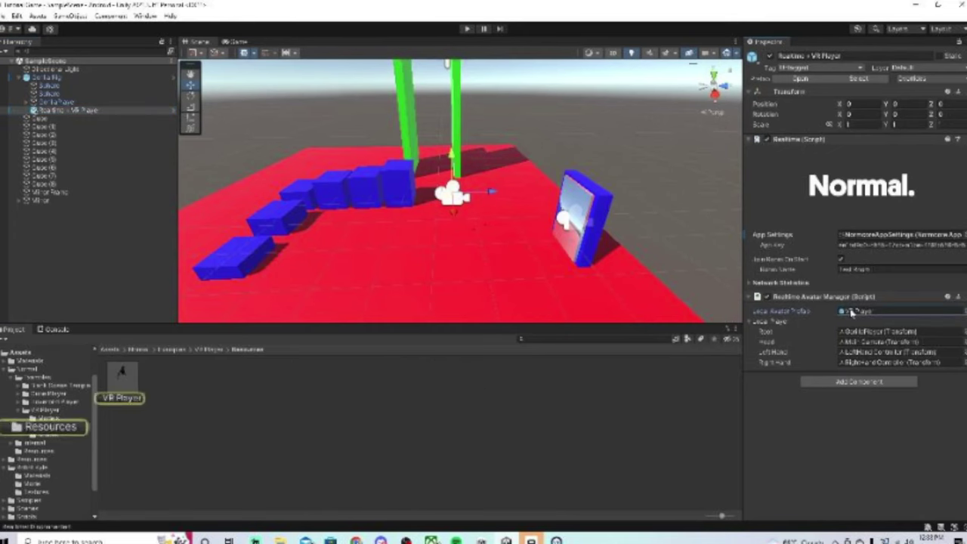
pyautogui.moveTo(446, 185); pyautogui.dragTo(544, 181, button='right')
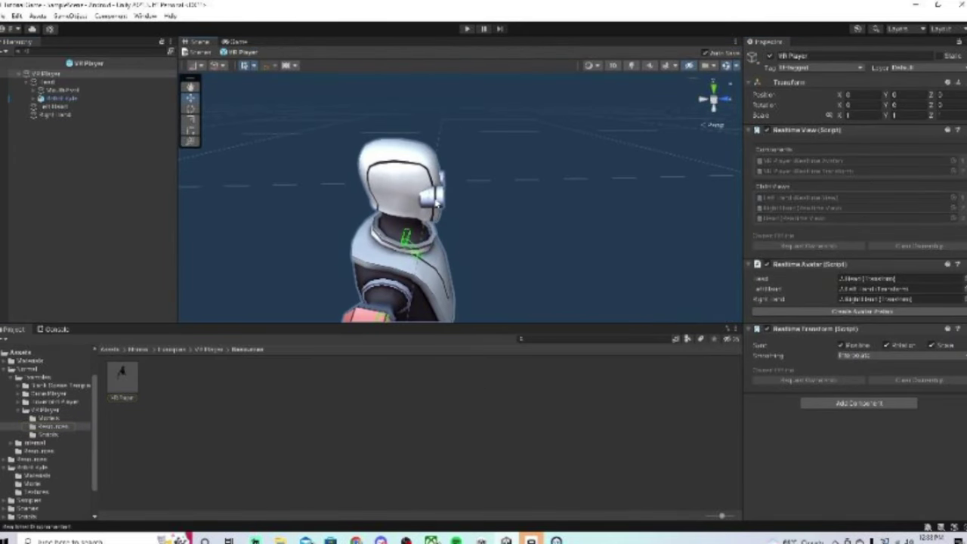
pyautogui.scroll(-2, 479, 196)
pyautogui.moveTo(479, 197); pyautogui.dragTo(498, 224, button='right')
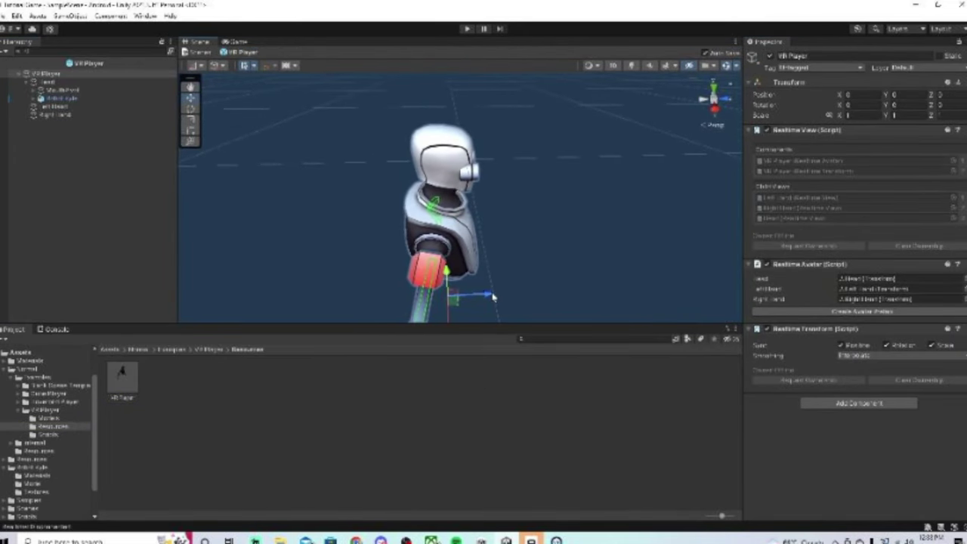
pyautogui.moveTo(492, 297); pyautogui.dragTo(471, 265, button='right')
pyautogui.click(470, 265)
pyautogui.click(3, 64)
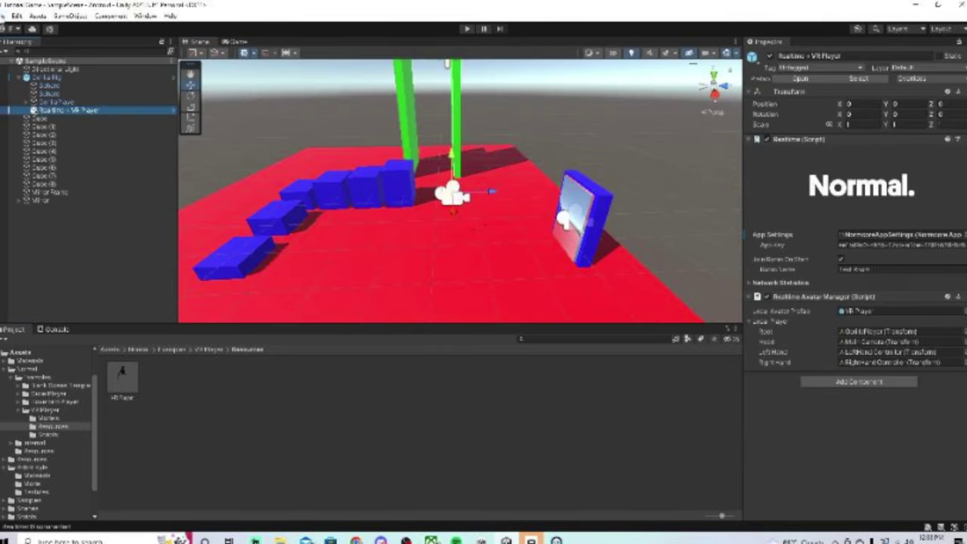
pyautogui.click(467, 29)
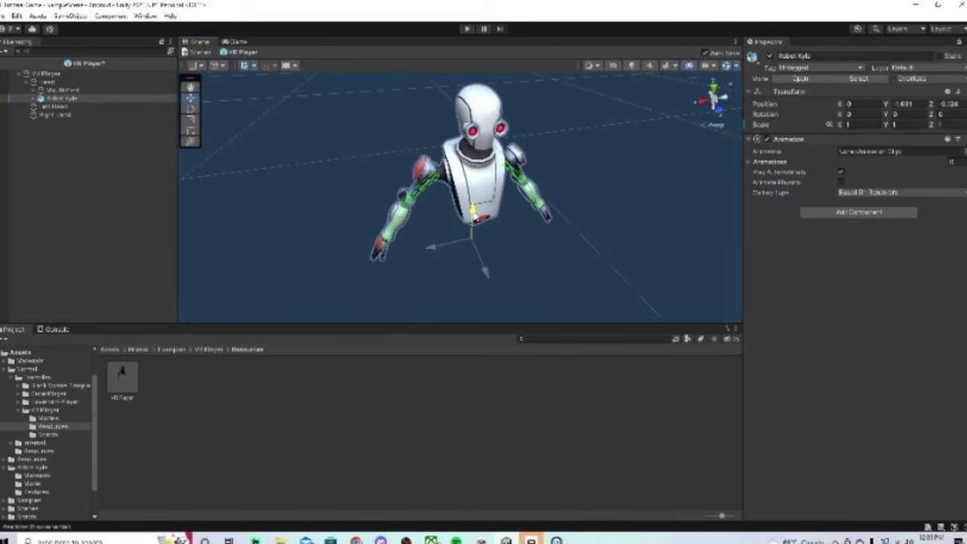
# Adjust Robot Kyle's height to a Y position of -1.626 in the VR Player prefab and test it in play mode.
pyautogui.moveTo(473, 211); pyautogui.dragTo(473, 213)
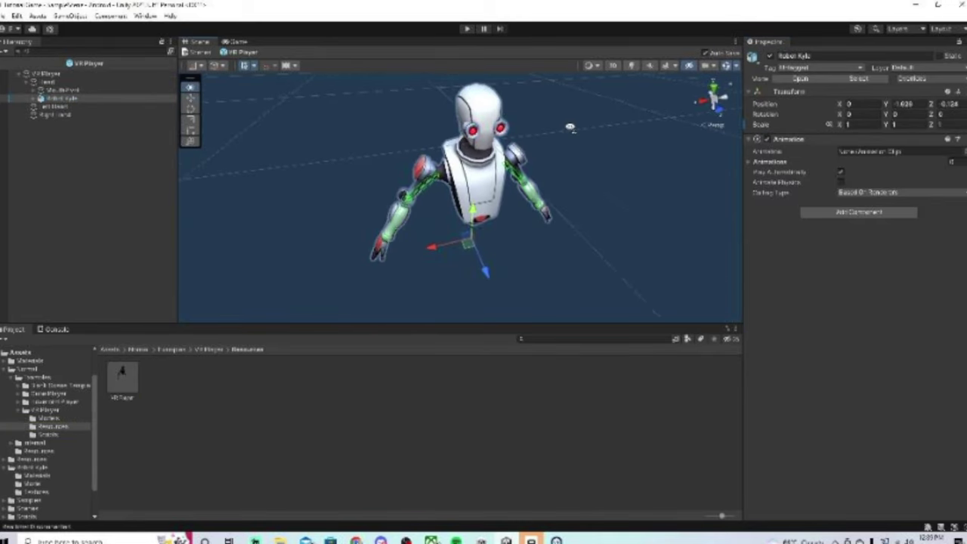
pyautogui.press('w')
pyautogui.moveTo(570, 127); pyautogui.dragTo(498, 152, button='right')
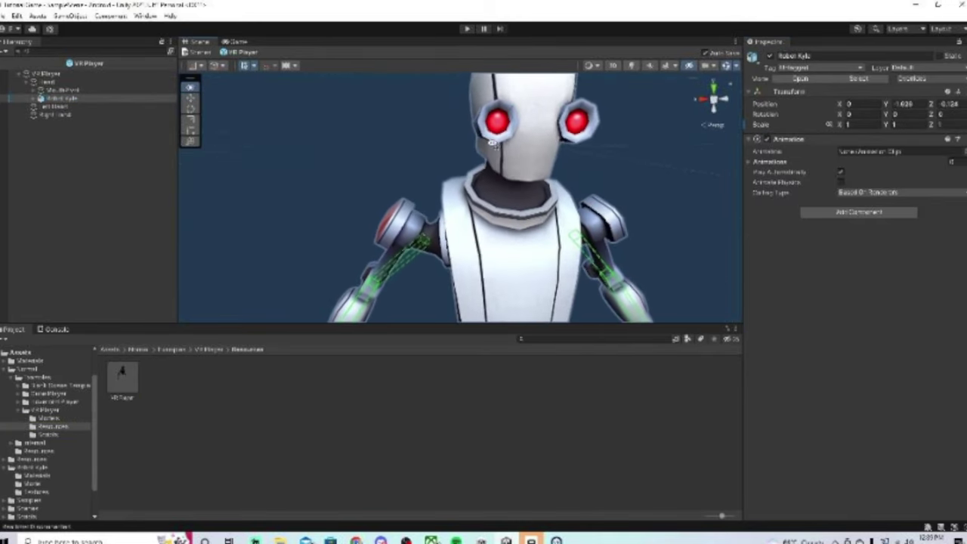
pyautogui.scroll(-3, 542, 156)
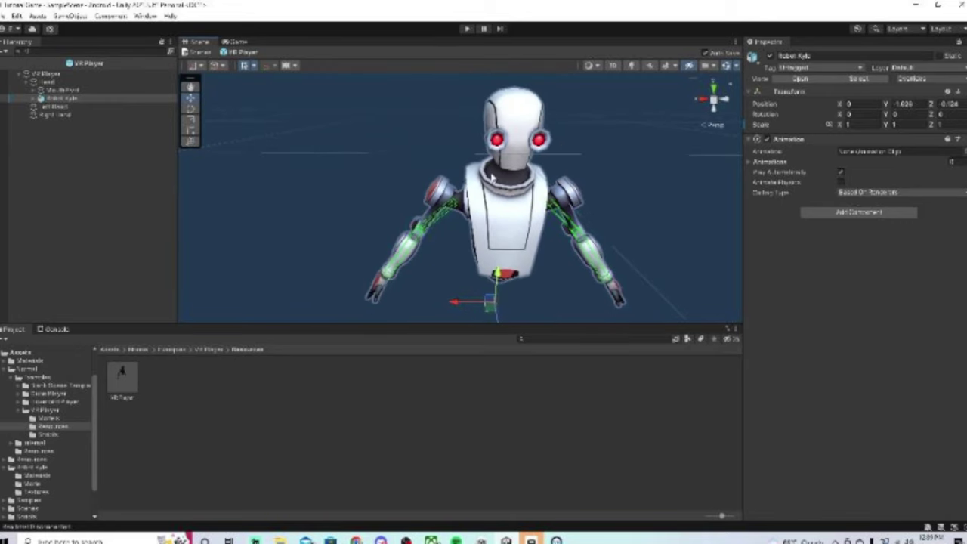
pyautogui.scroll(3, 541, 139)
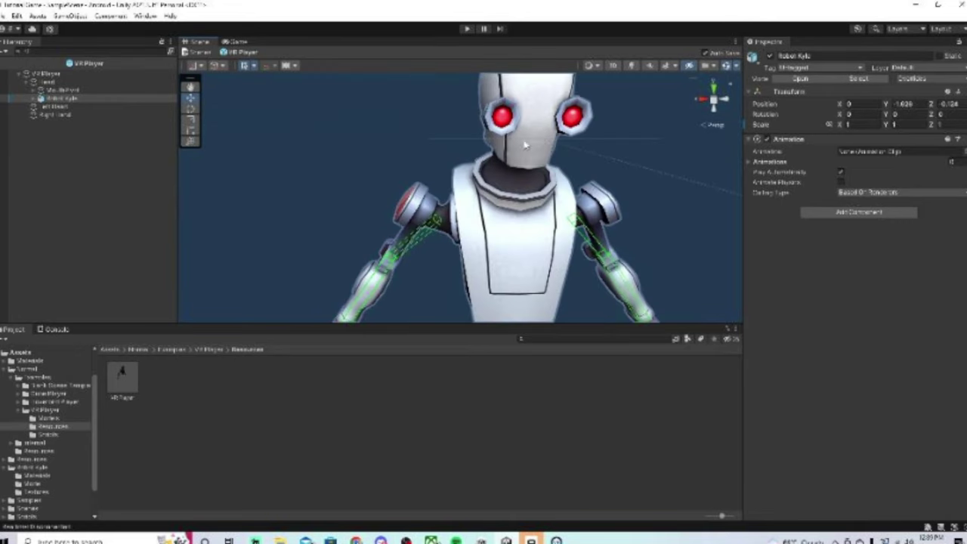
pyautogui.click(467, 28)
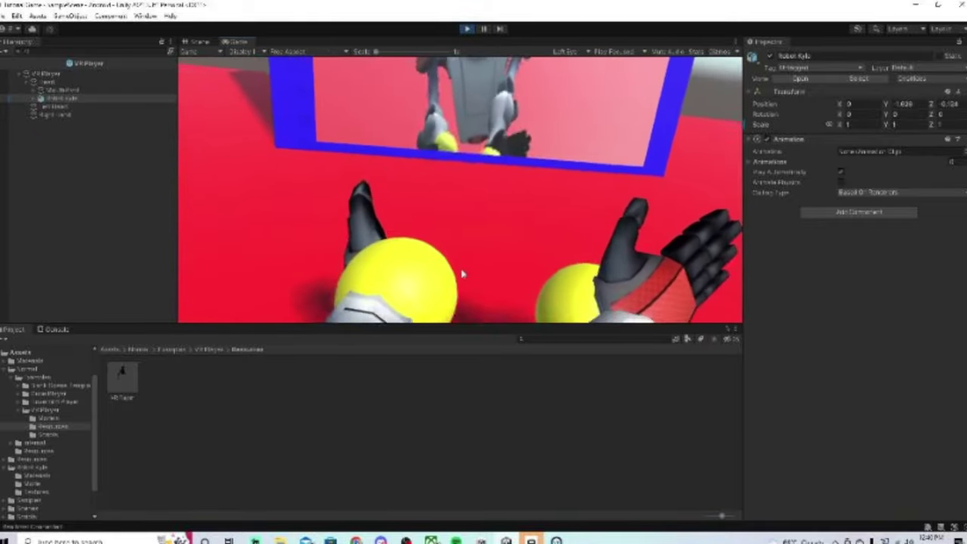
# Set Robot Kyle's X scale to 1.3 and run play mode to test the arms.
pyautogui.click(857, 124)
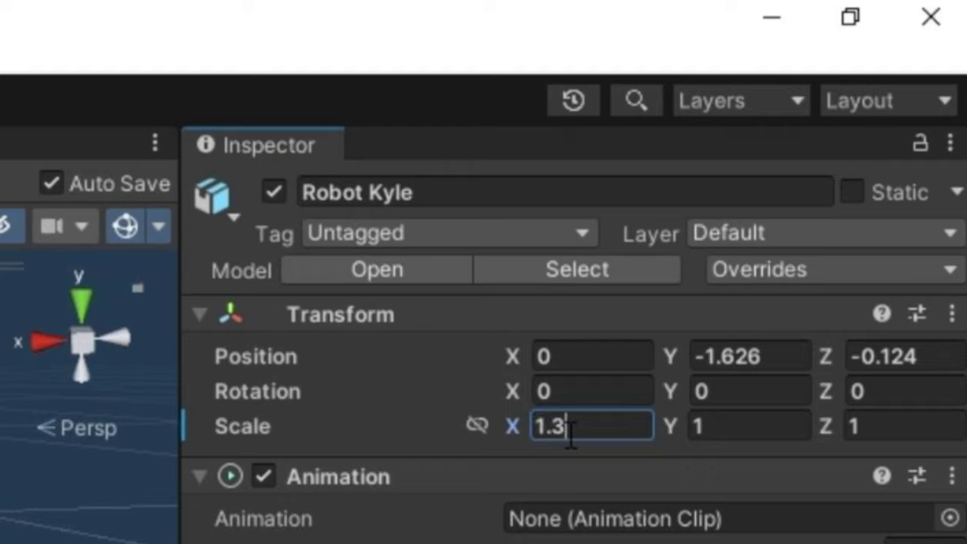
pyautogui.press('Return')
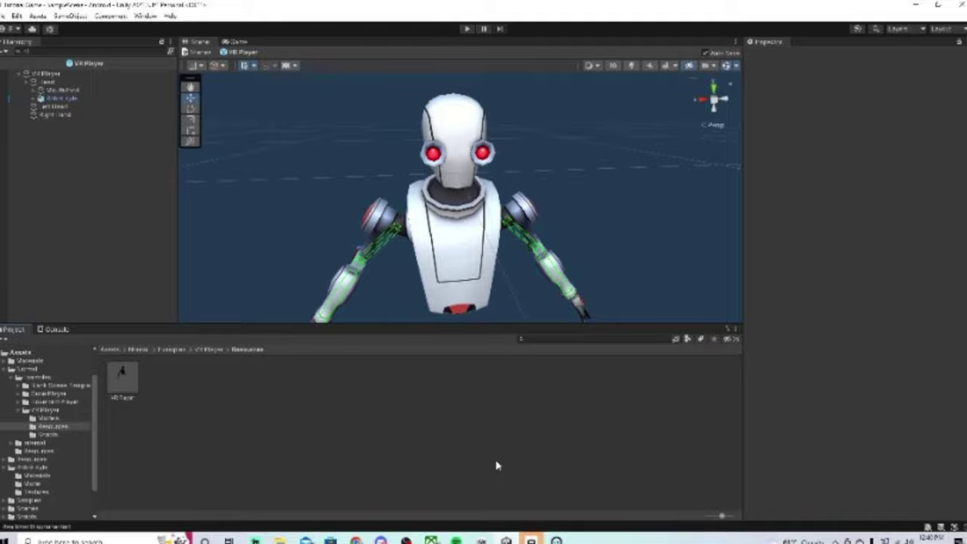
pyautogui.click(467, 29)
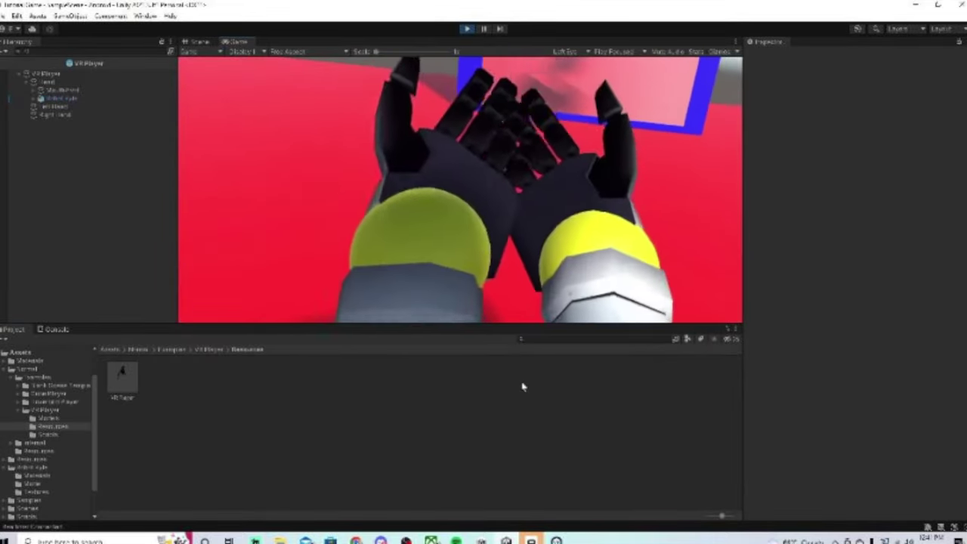